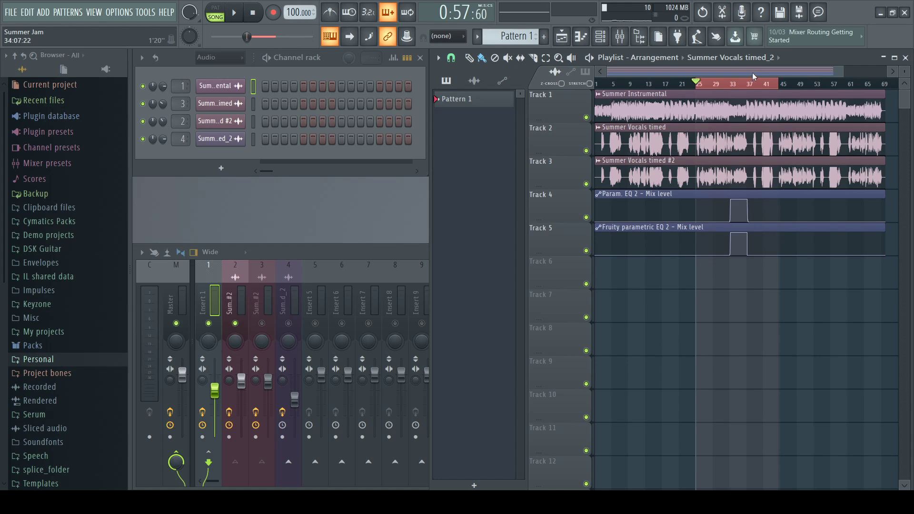
Step: Play the selected song section from bar 25 to its end with all tracks active, then stop playback
scroll(761, 72, up, 2)
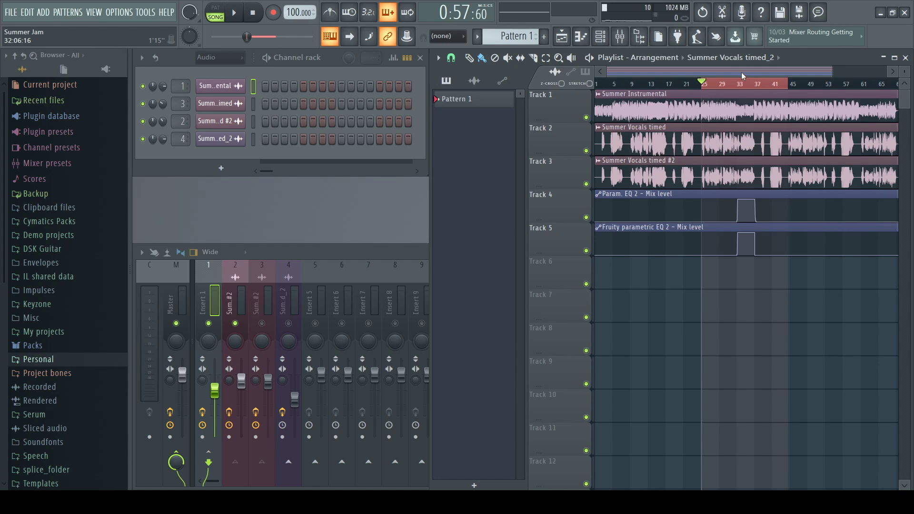
drag(743, 73, 724, 91)
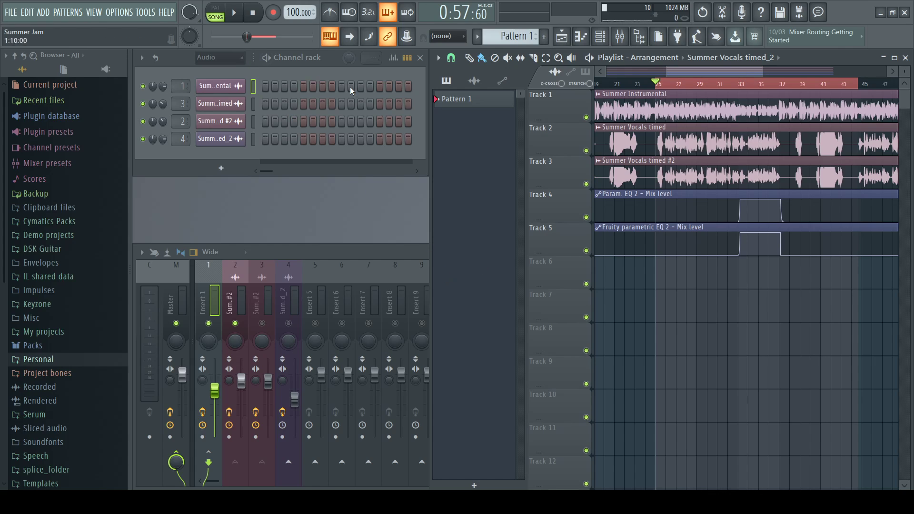
click(235, 13)
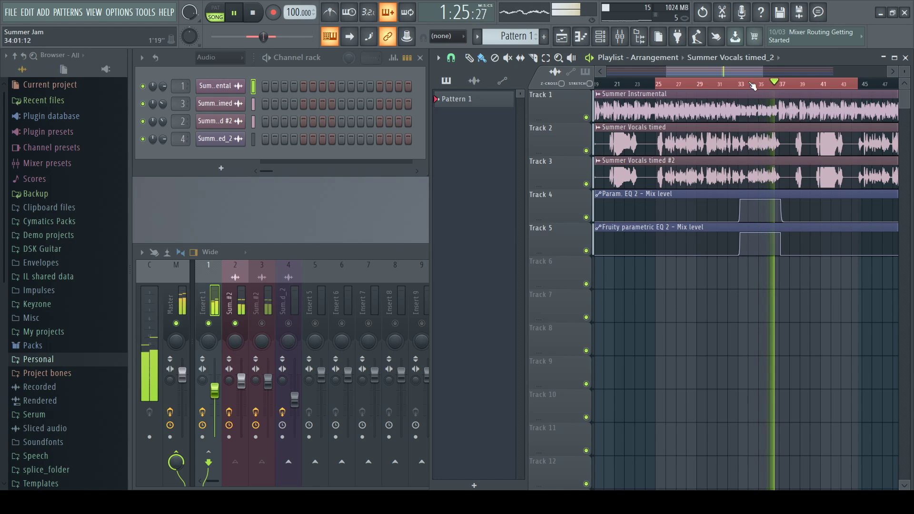
scroll(747, 285, down, 3)
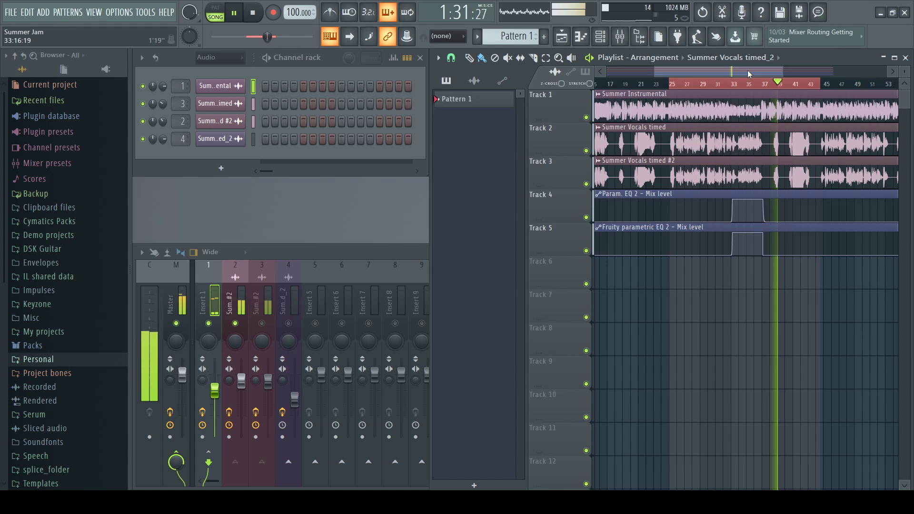
drag(748, 71, 714, 74)
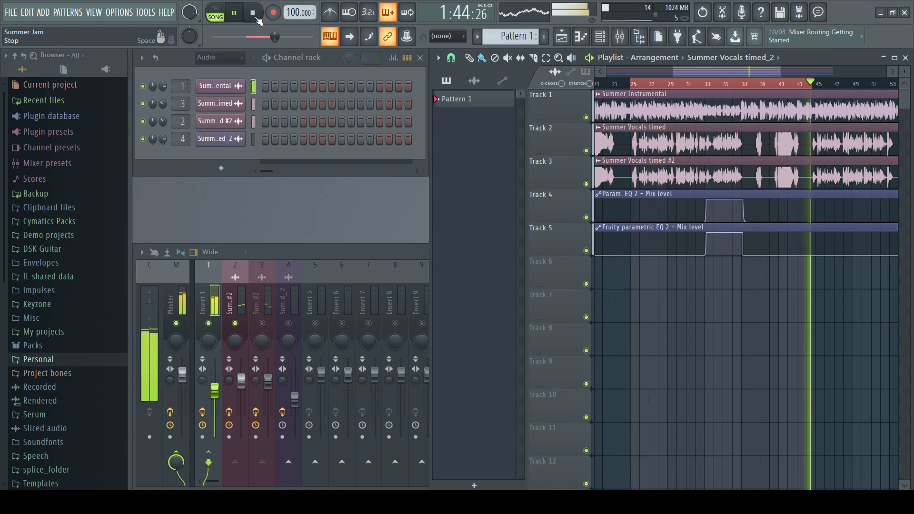
click(257, 18)
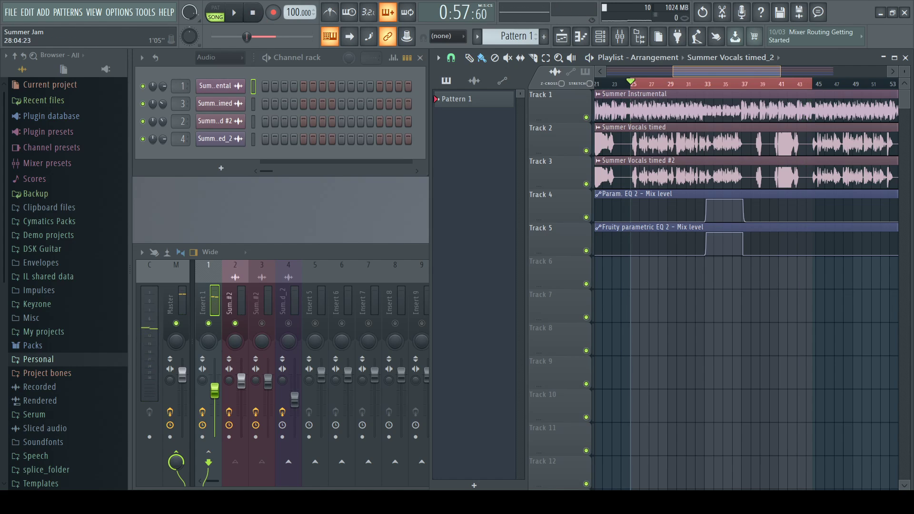
Step: Select the vocal's mixer insert 2, solo playlist Track 2, and play it briefly
drag(780, 71, 753, 72)
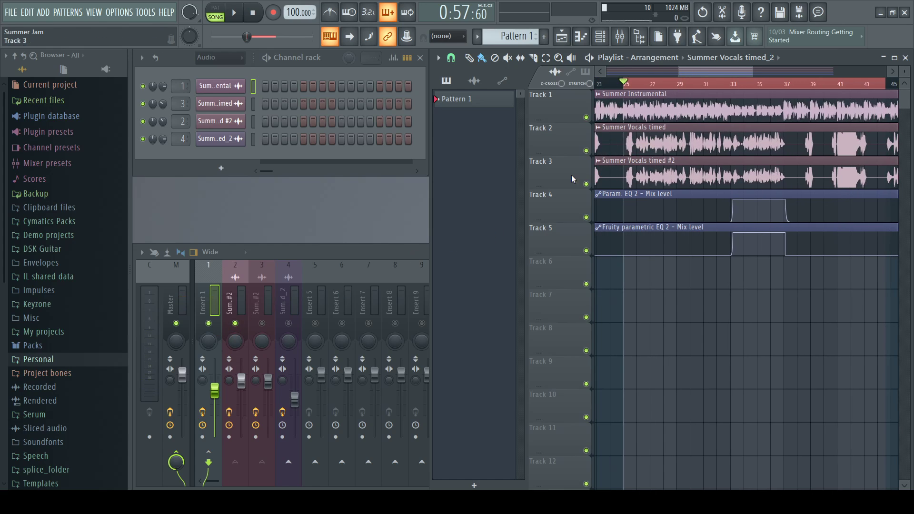
click(236, 324)
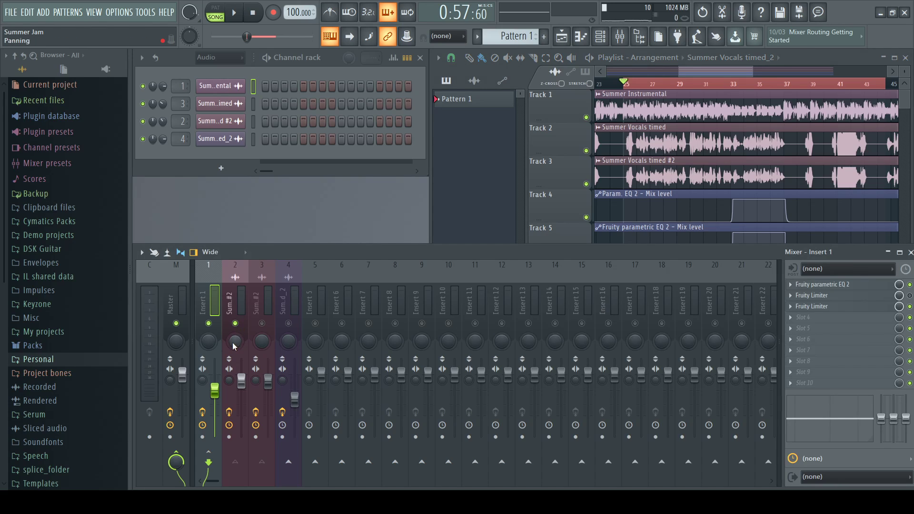
click(236, 307)
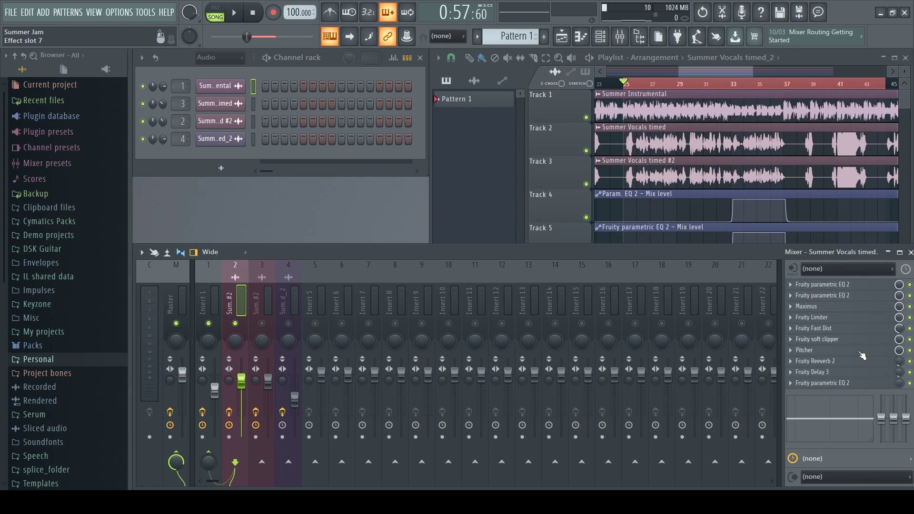
right_click(586, 151)
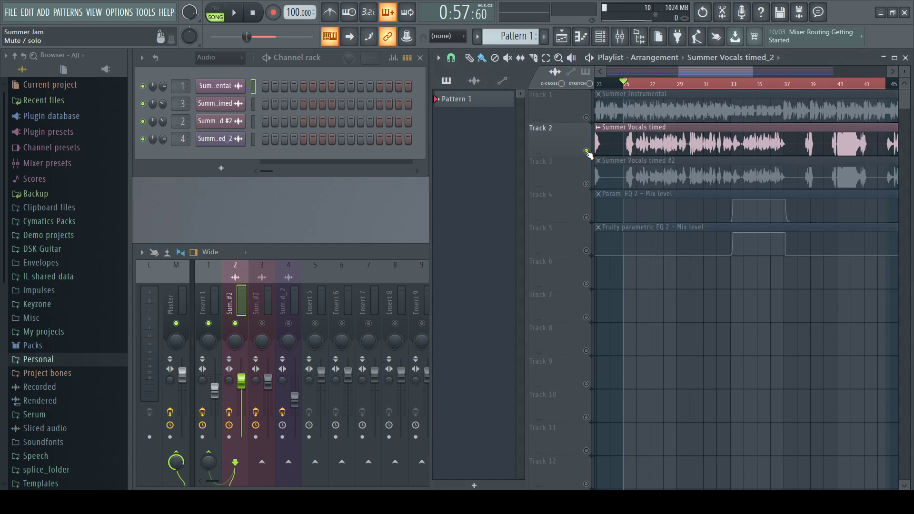
click(234, 13)
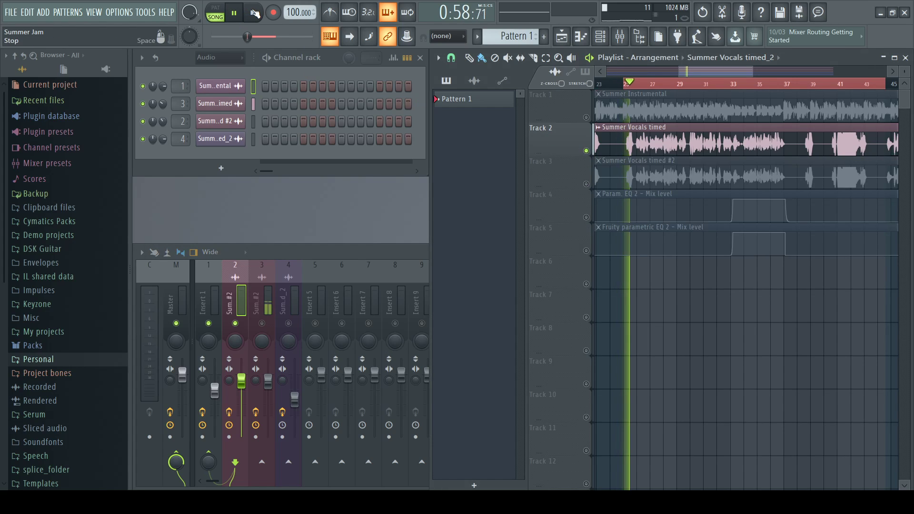
click(254, 13)
Step: Mute Track 2 and unmute Track 3 together with the EQ mix level automation on Tracks 4 and 5
click(586, 184)
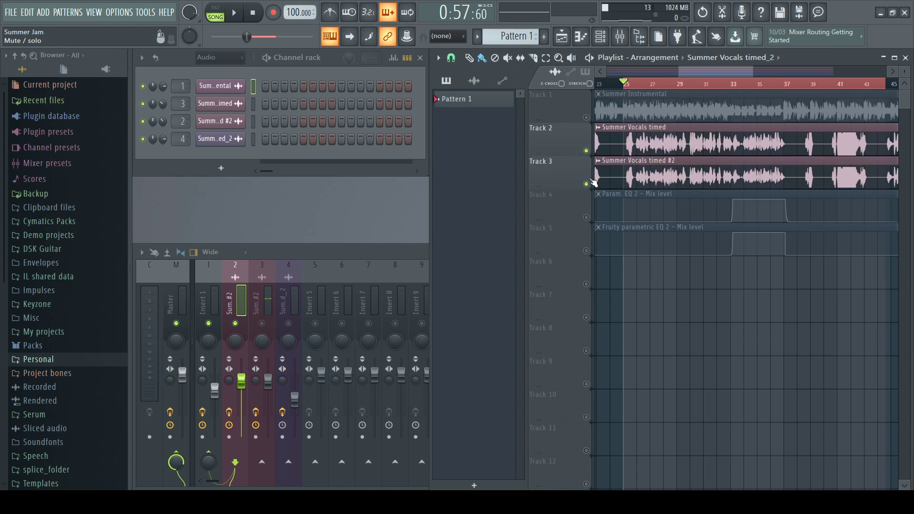
click(586, 151)
click(587, 217)
click(587, 250)
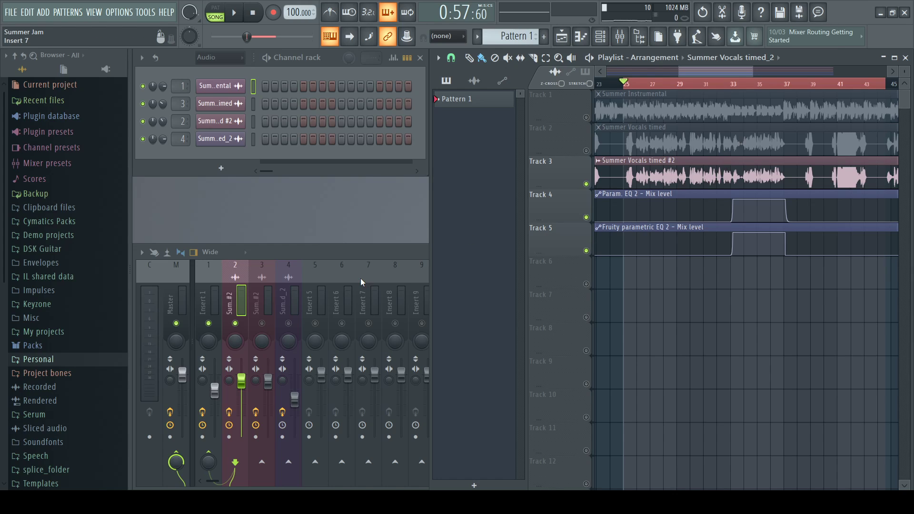
Step: Examine the band settings of the first Fruity parametric EQ 2 on mixer insert 2, trying out the band 2 level
click(236, 299)
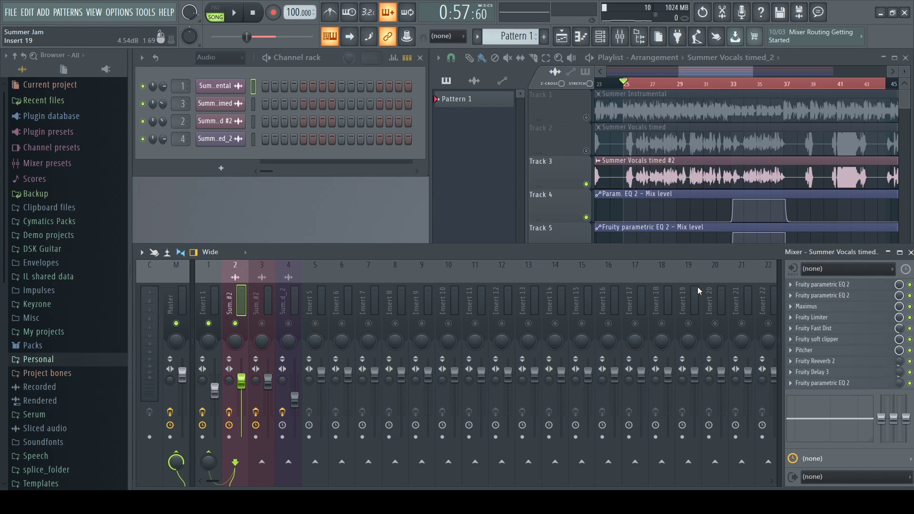
click(867, 285)
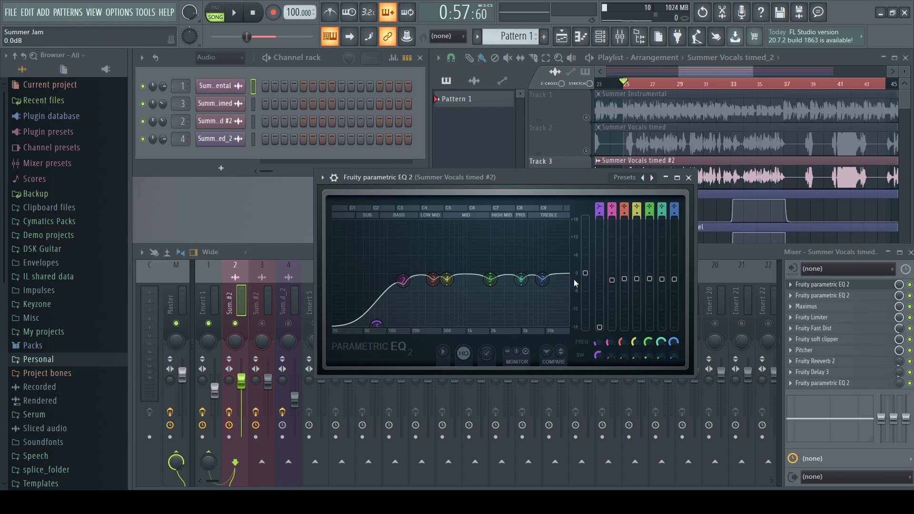
drag(612, 281, 612, 258)
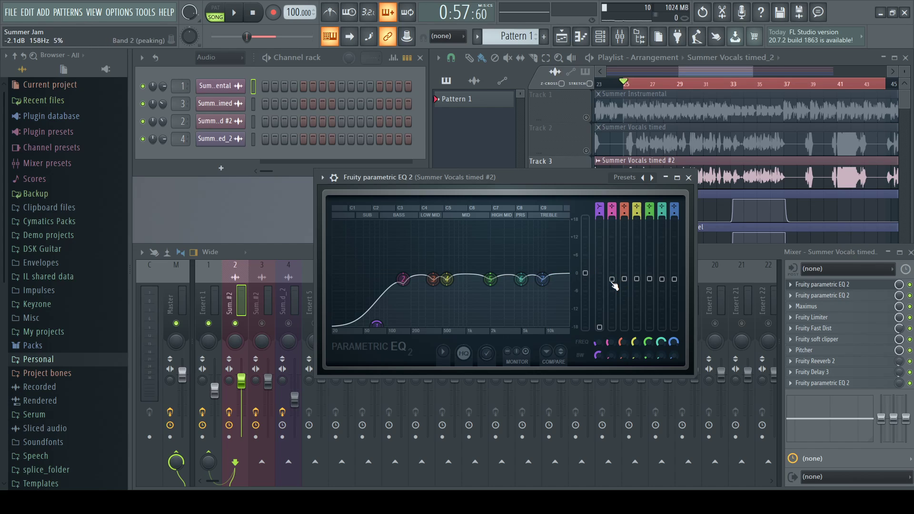
drag(613, 280, 612, 280)
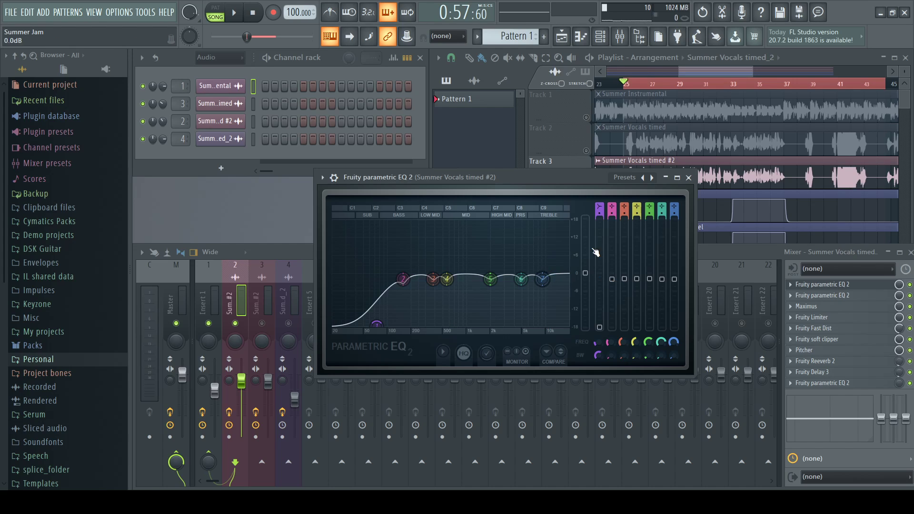
click(689, 177)
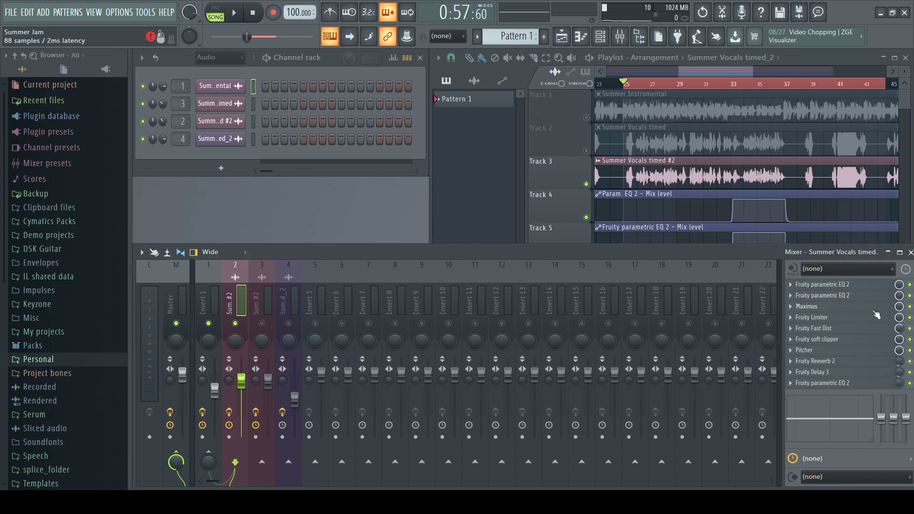
Step: Inspect the second Fruity parametric EQ 2 curve and the Maximus settings on the vocal insert
click(838, 296)
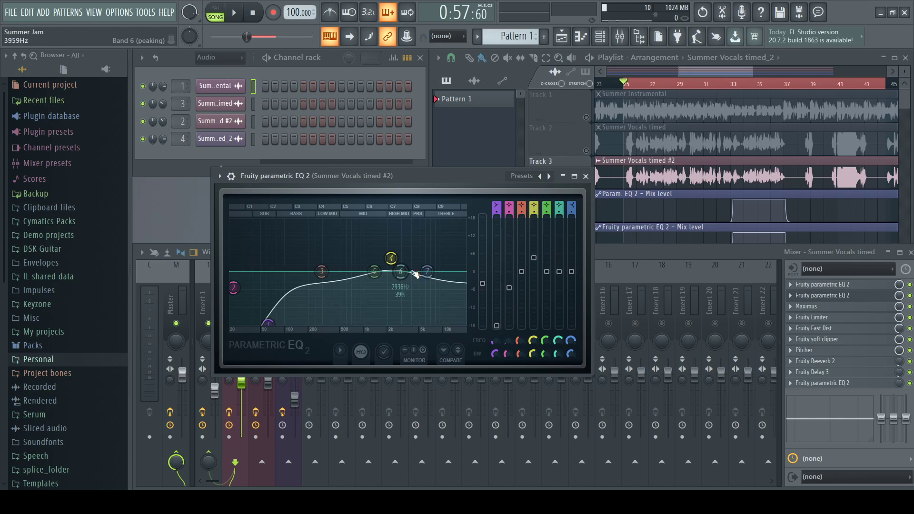
click(586, 176)
click(836, 308)
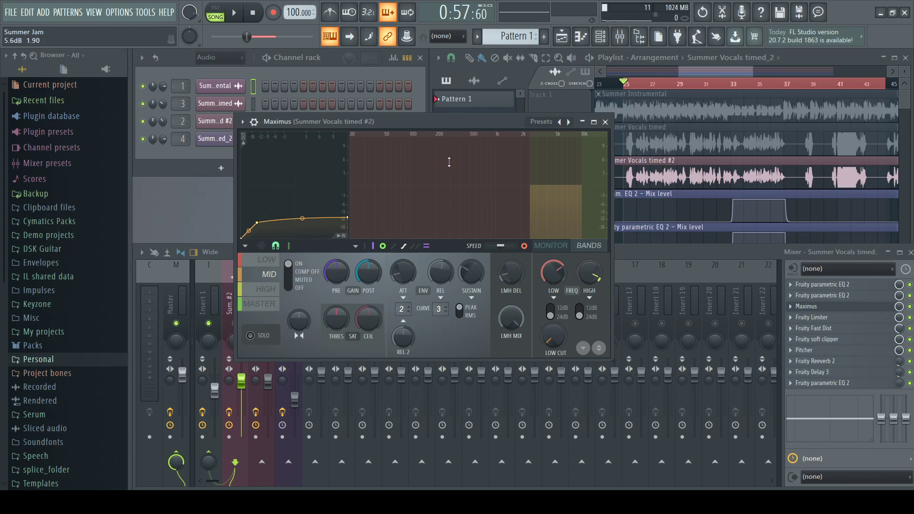
click(605, 122)
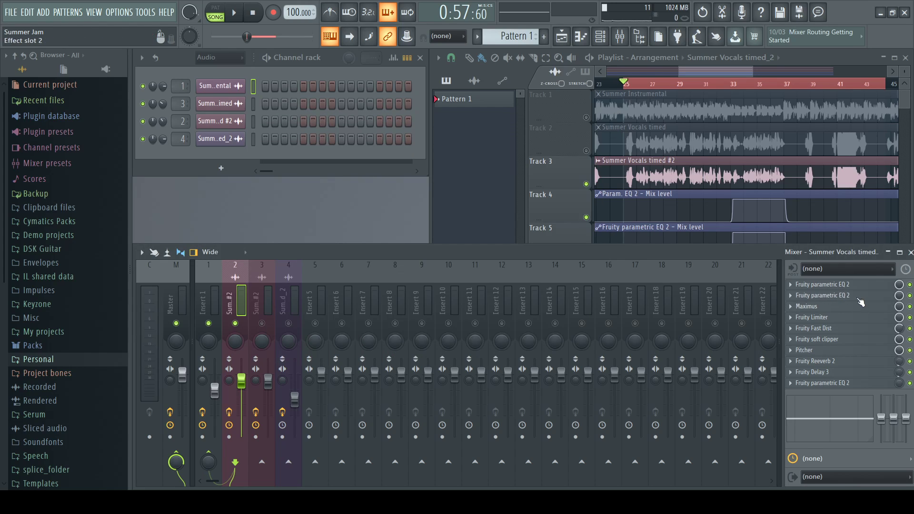
Step: Compare the second Fruity parametric EQ 2 curve with the first one on the vocal insert
click(848, 296)
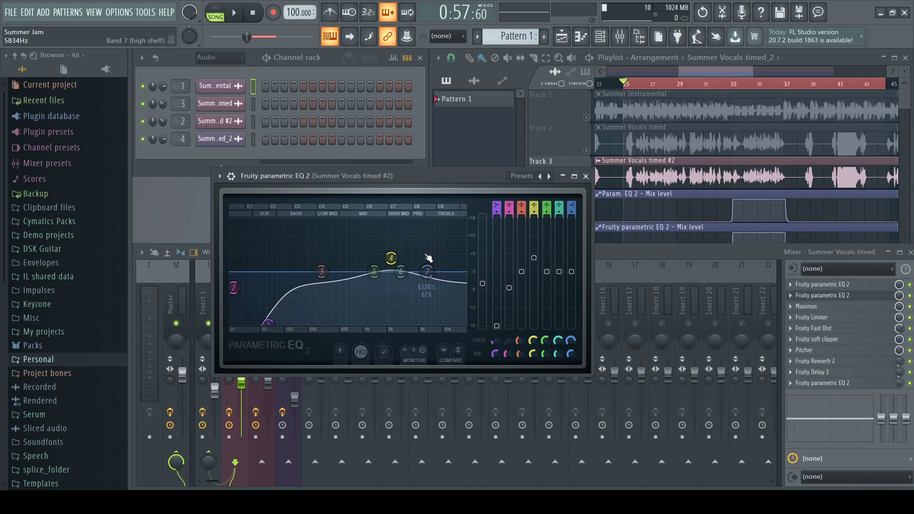
click(586, 176)
click(850, 286)
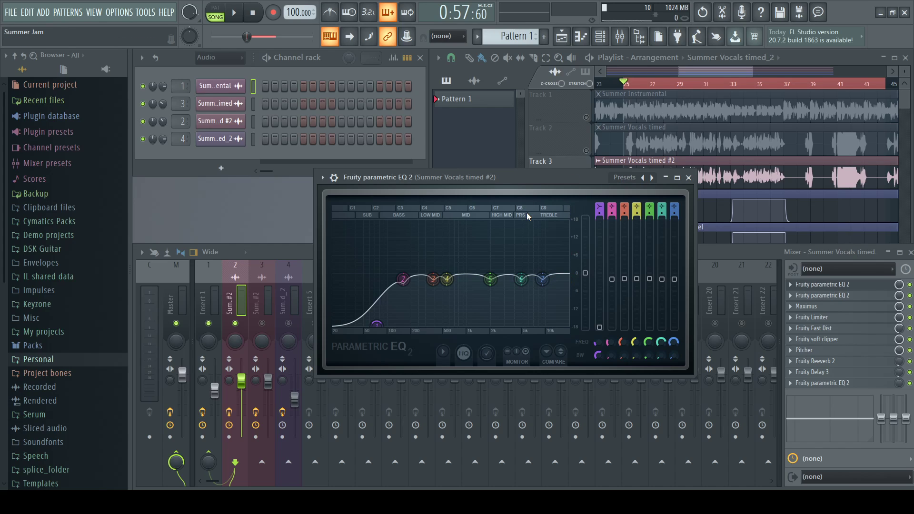
click(689, 178)
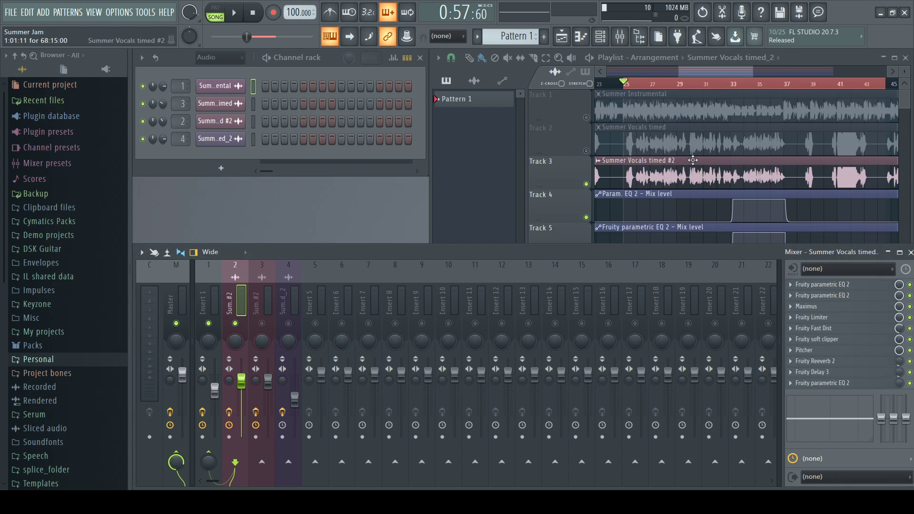
Step: Review the Fruity Limiter, Fruity Fast Dist and Fruity soft clipper settings on the vocal insert
click(836, 319)
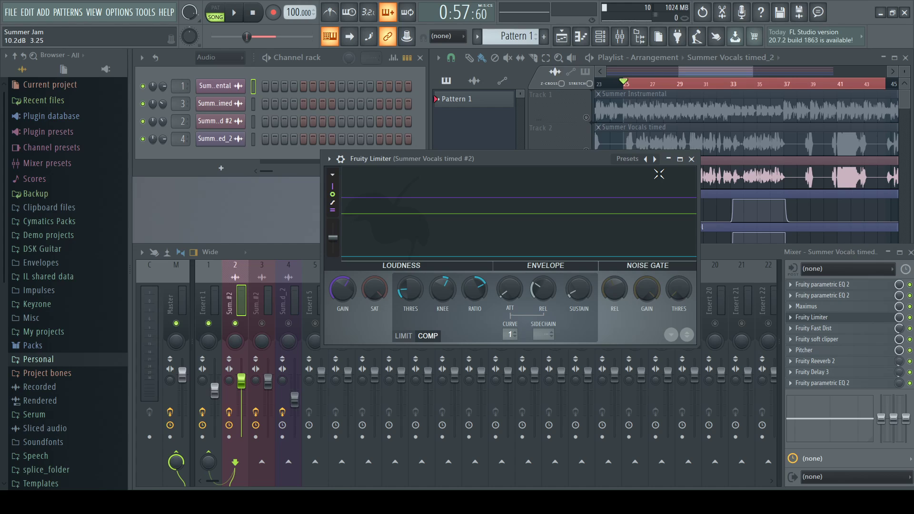
click(692, 159)
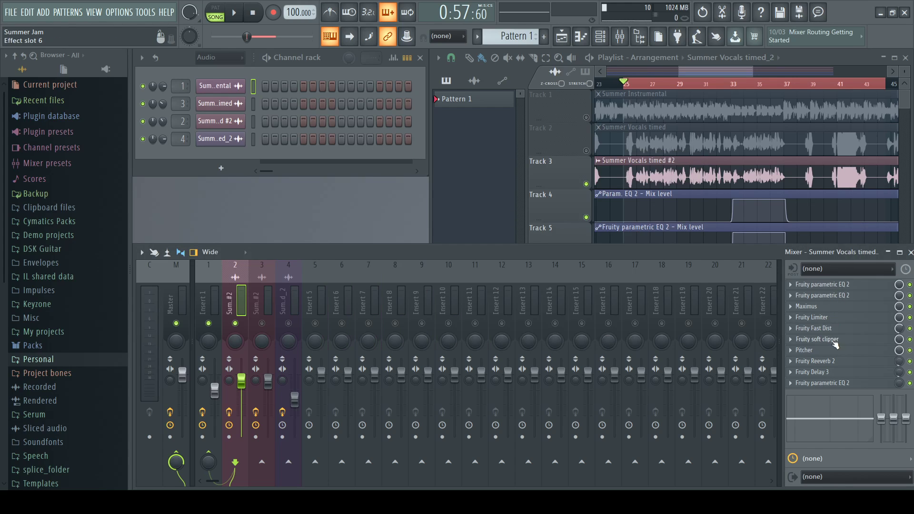
click(841, 329)
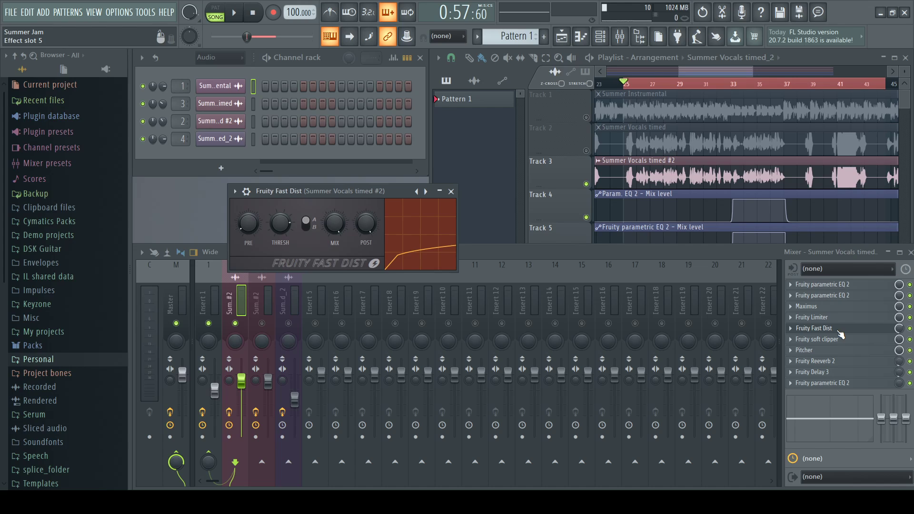
click(838, 331)
click(852, 340)
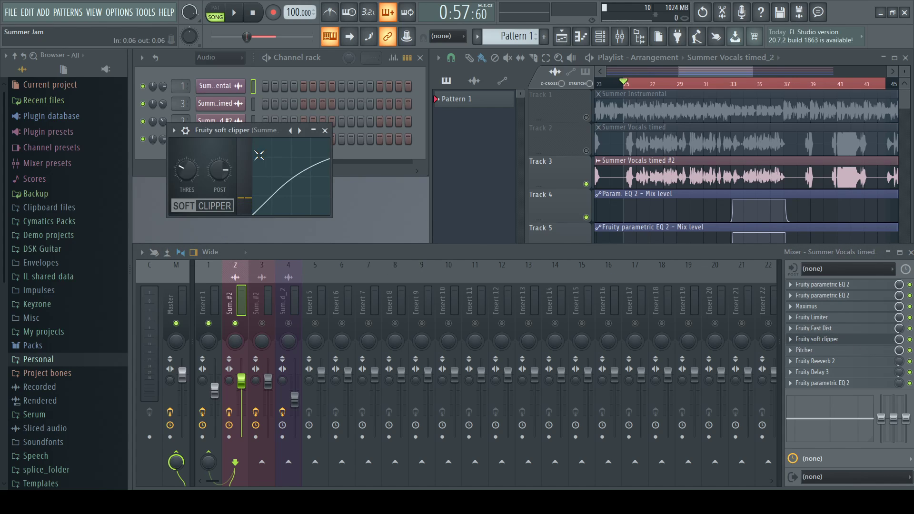
click(326, 131)
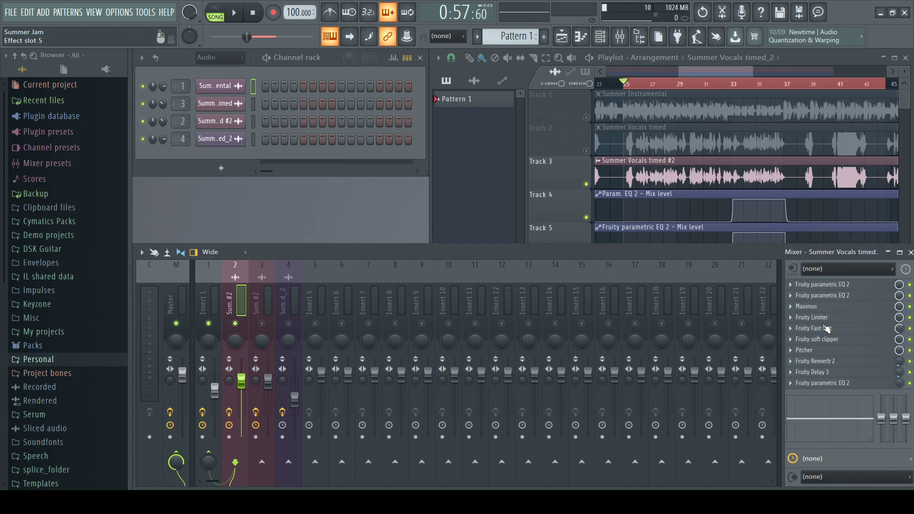
Step: Examine the key, scale and pitch correction speed settings of Pitcher on the vocal insert
click(828, 351)
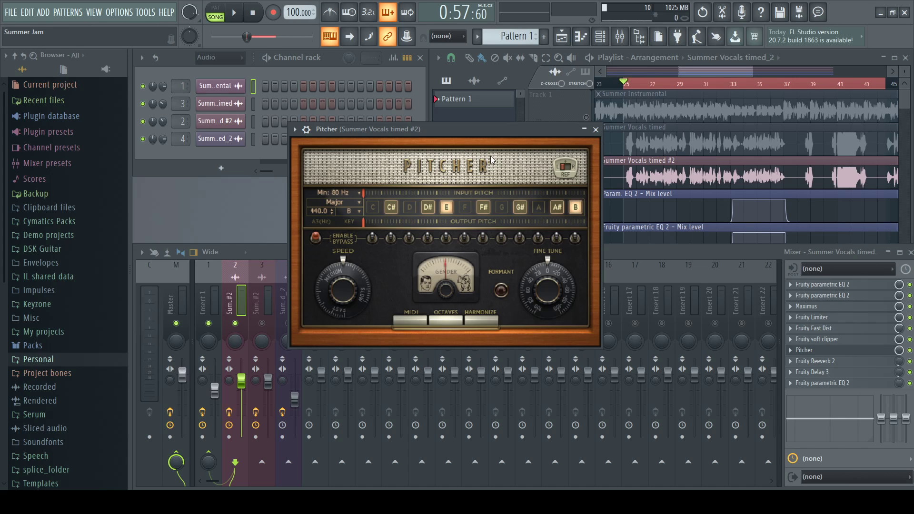
click(596, 130)
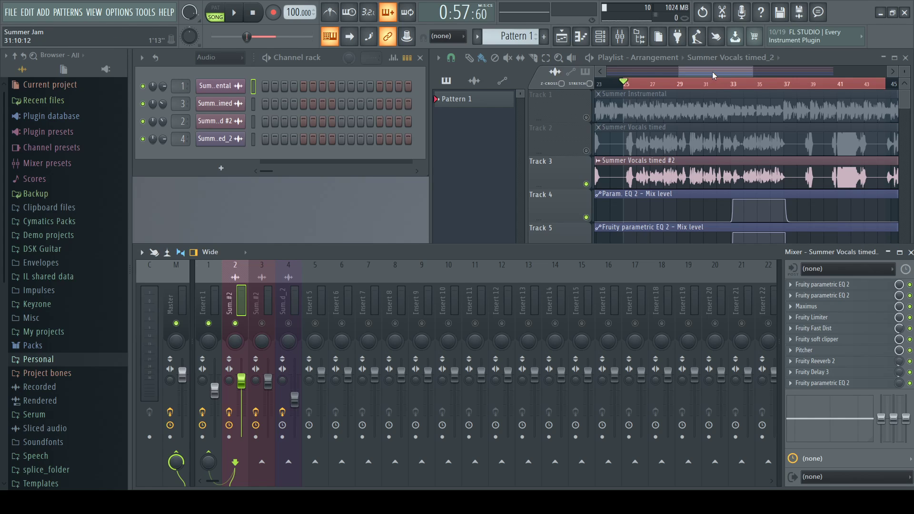
click(823, 351)
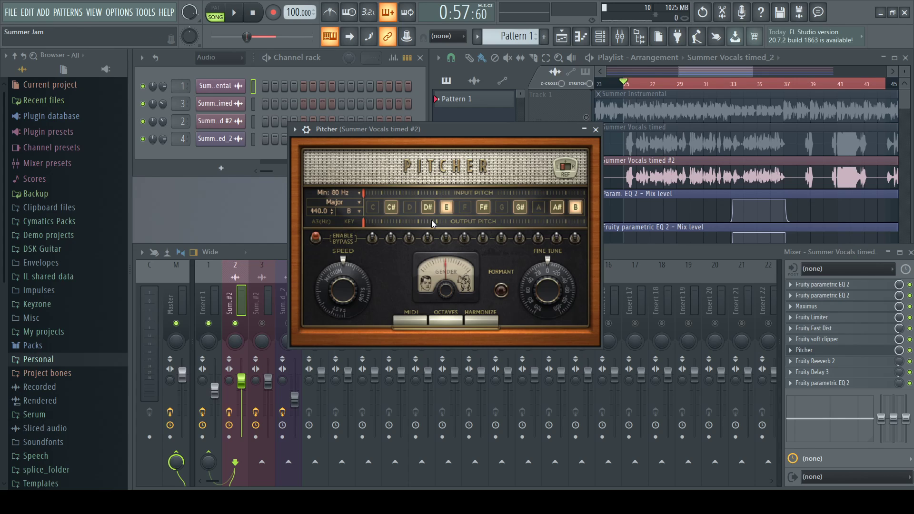
click(595, 129)
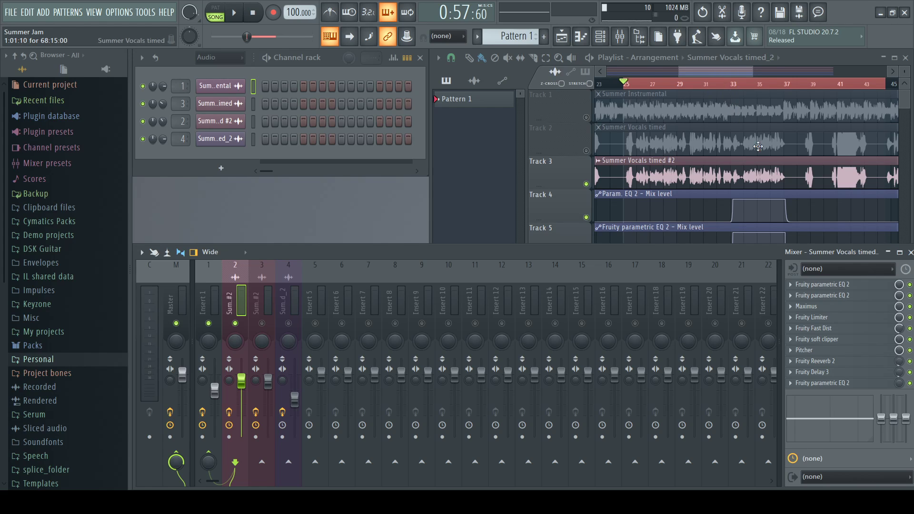
Step: Switch off all effect slots on the Summer Vocals timed #2 mixer insert
drag(733, 69, 733, 70)
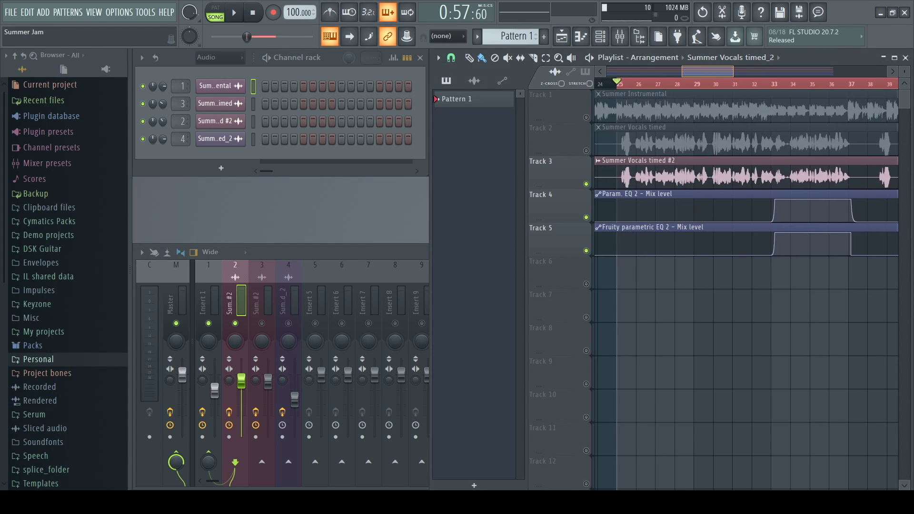
click(320, 246)
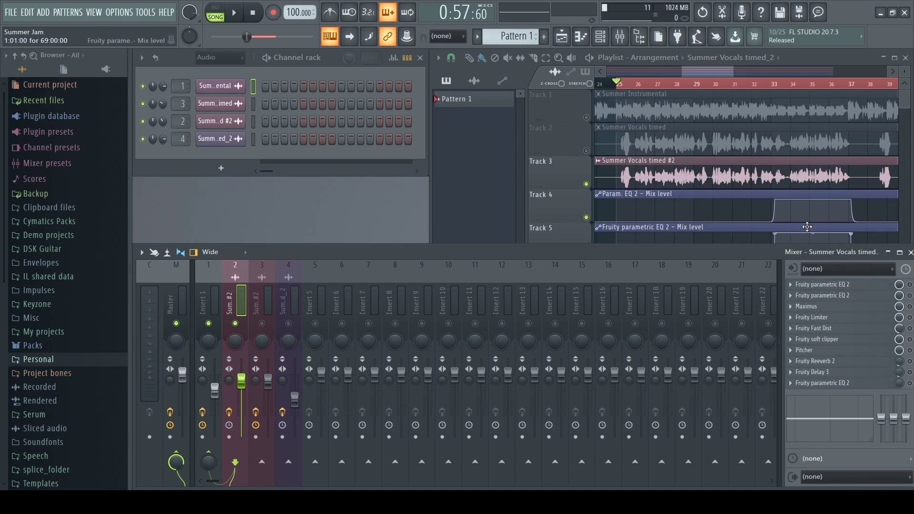
Step: Switch on only Pitcher on the vocal insert and listen to the isolated vocal from bar 25
click(910, 350)
click(236, 14)
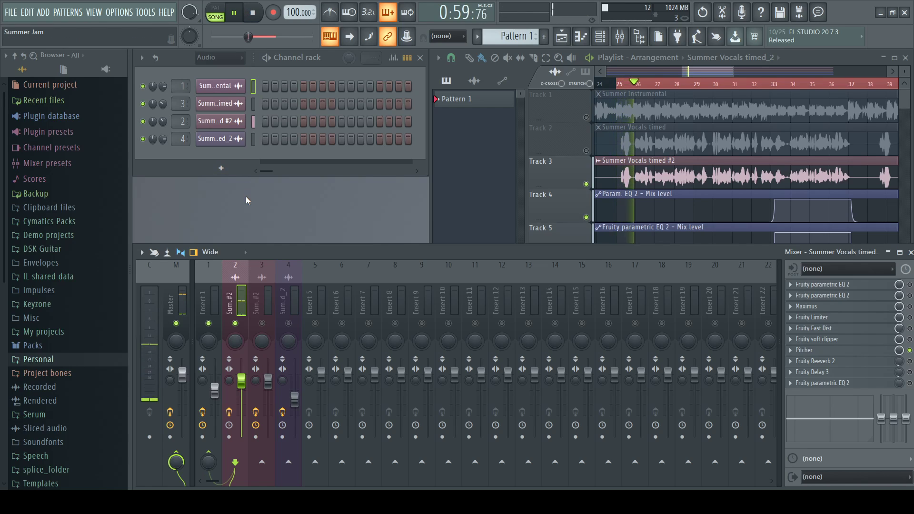
click(255, 13)
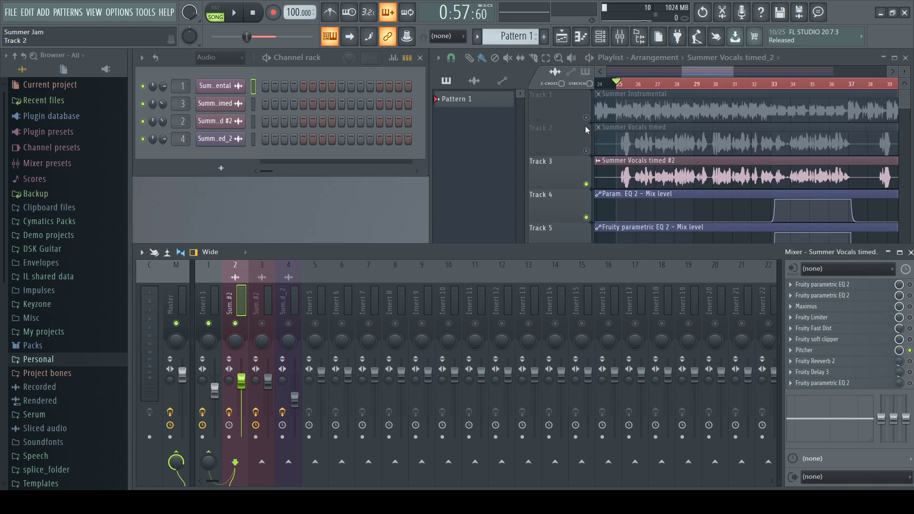
Step: Unmute the Summer Instrumental track and switch on the first Fruity parametric EQ 2 on the vocal insert
click(598, 94)
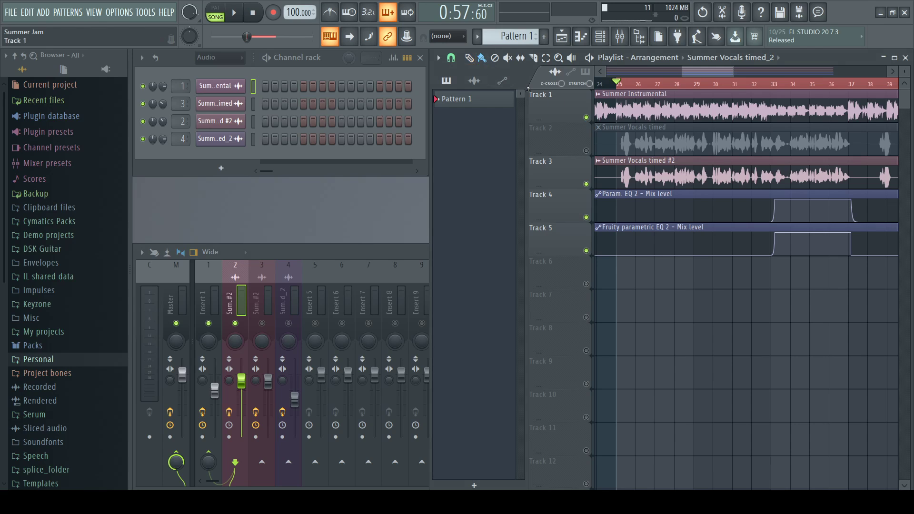
drag(708, 70, 707, 69)
click(233, 298)
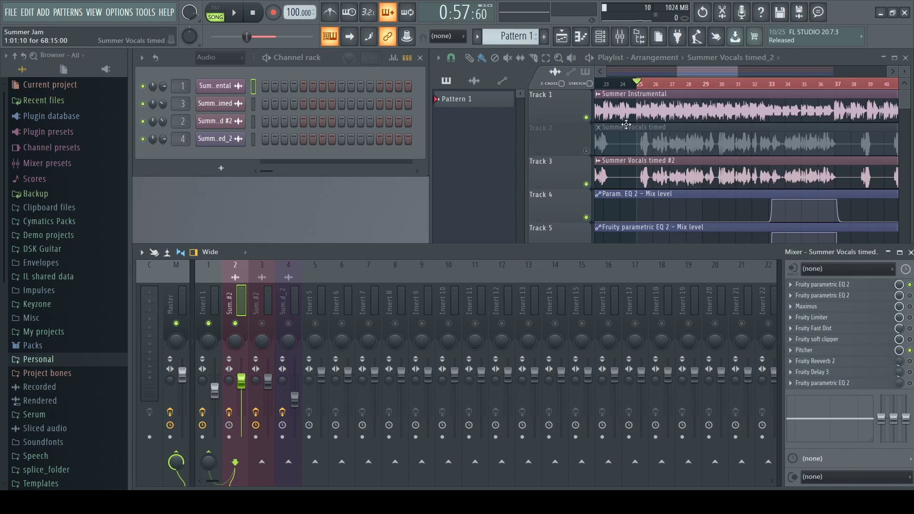
Step: Lower the Insert 1 volume to balance it against the vocal while the song plays from bar 25
click(238, 15)
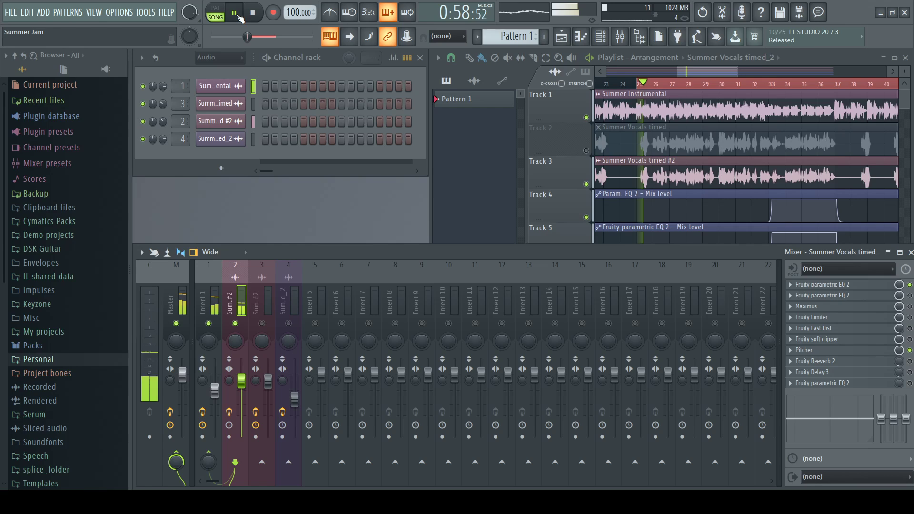
drag(214, 391, 214, 403)
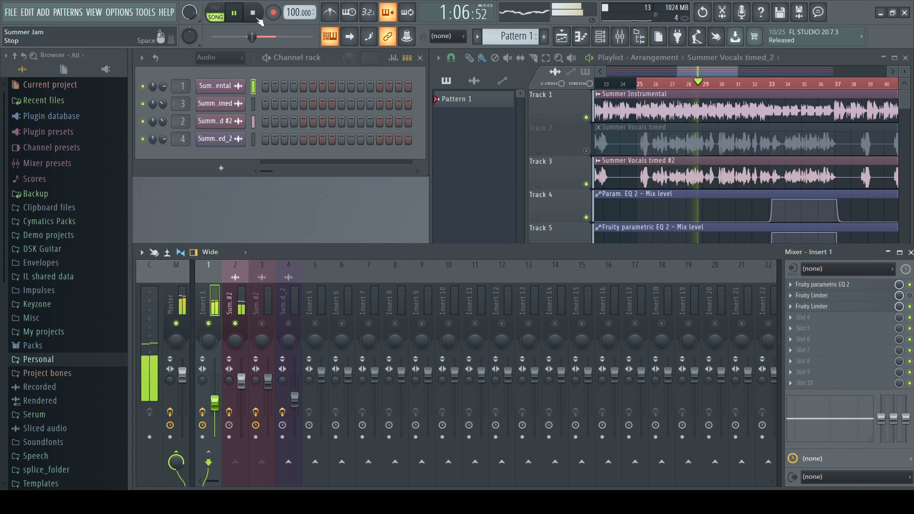
click(235, 298)
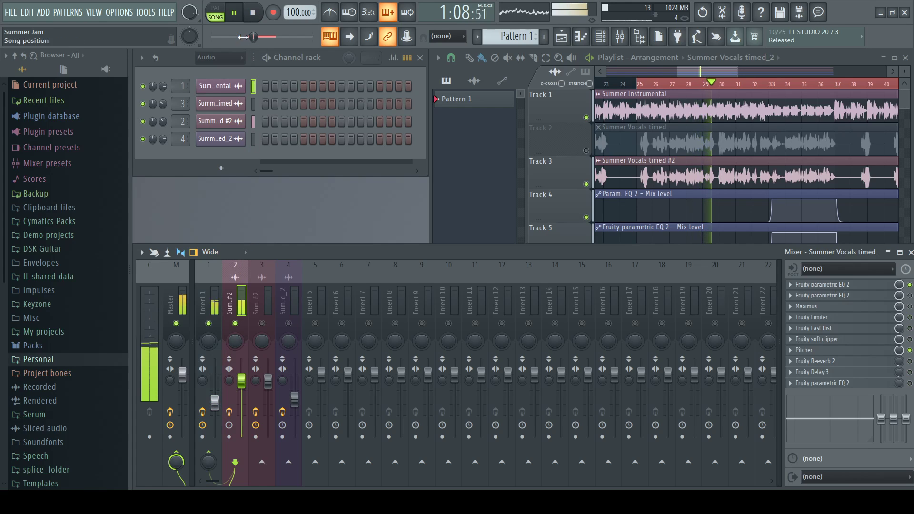
click(254, 14)
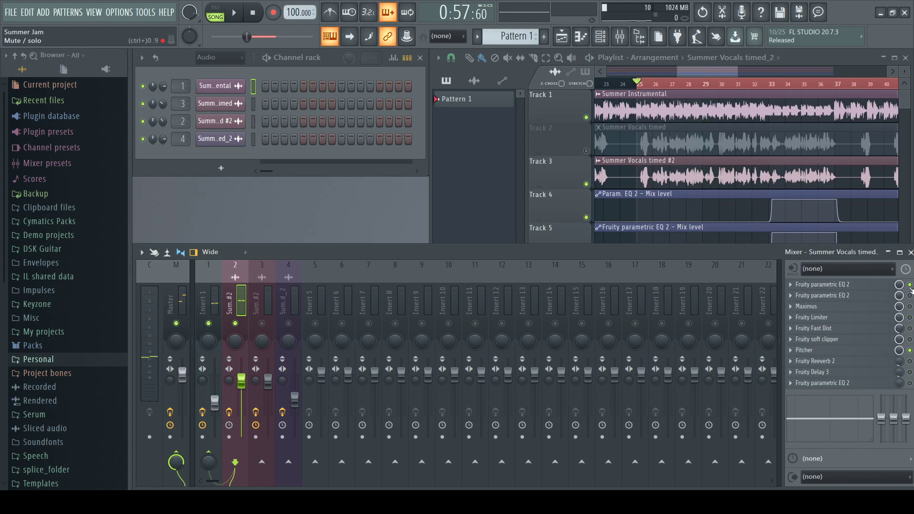
Step: Switch on the second Fruity parametric EQ 2 and Maximus on the vocal insert
click(868, 298)
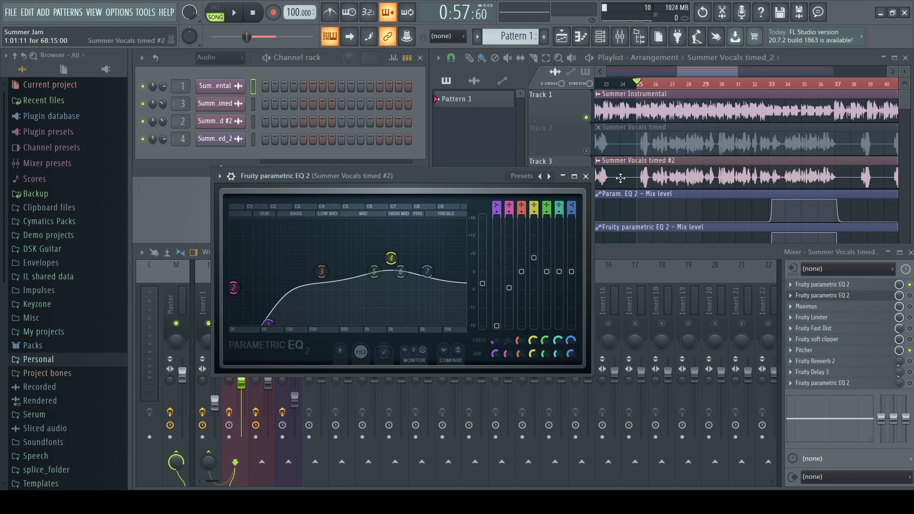
click(585, 176)
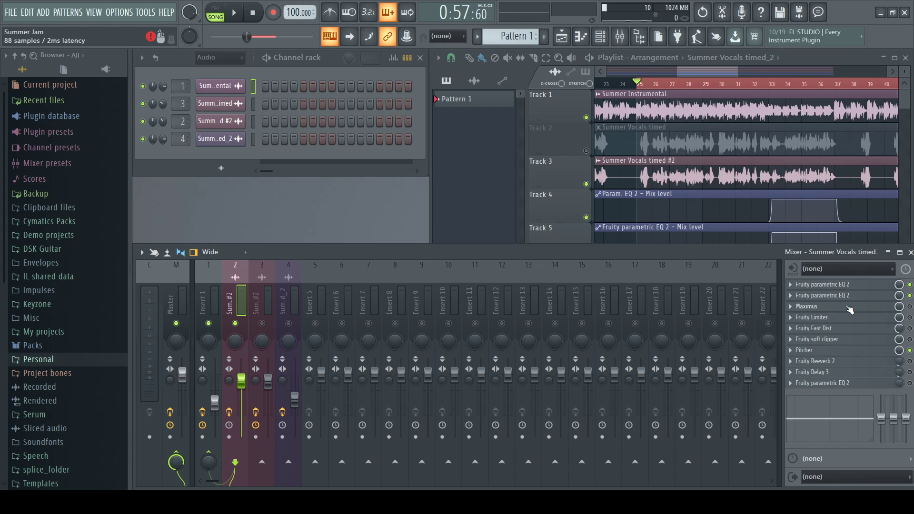
click(809, 307)
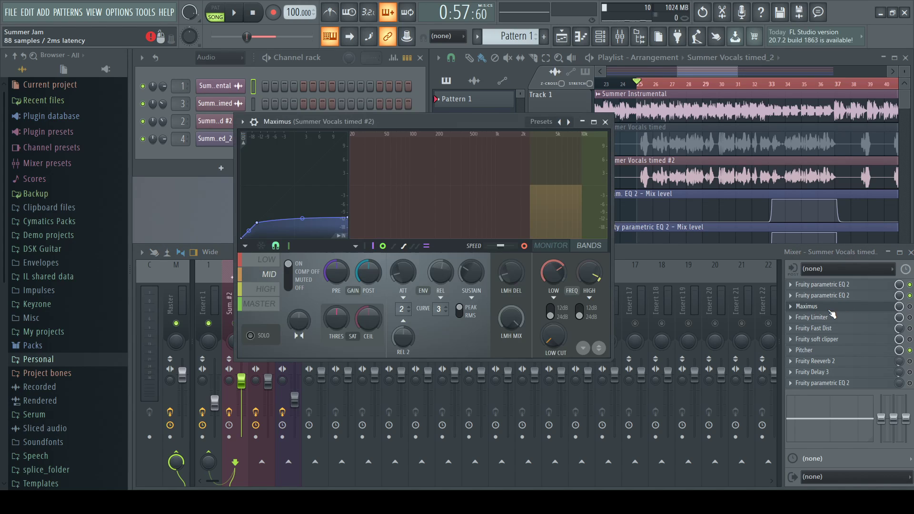
click(910, 307)
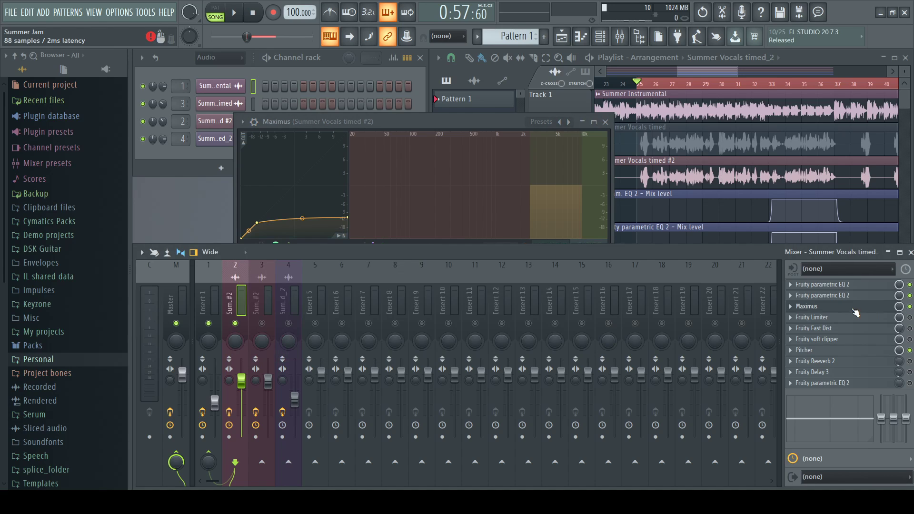
click(910, 307)
Step: Play the song from bar 25 into the automated EQ section to hear the vocal with the instrumental
click(707, 72)
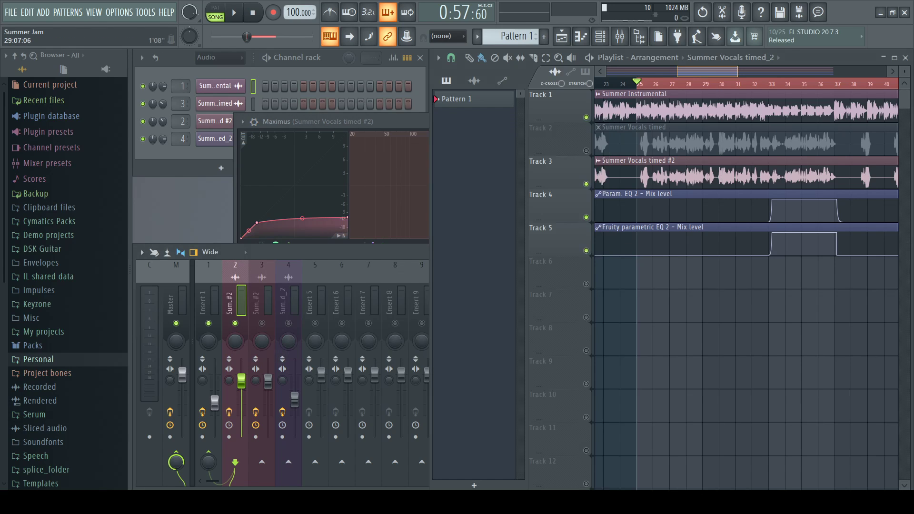
drag(708, 72, 732, 77)
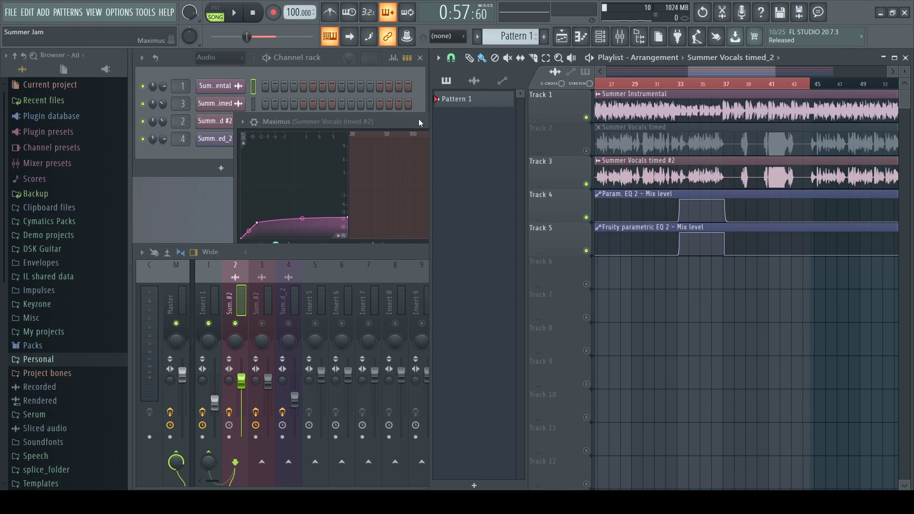
drag(413, 120, 395, 113)
drag(741, 70, 738, 71)
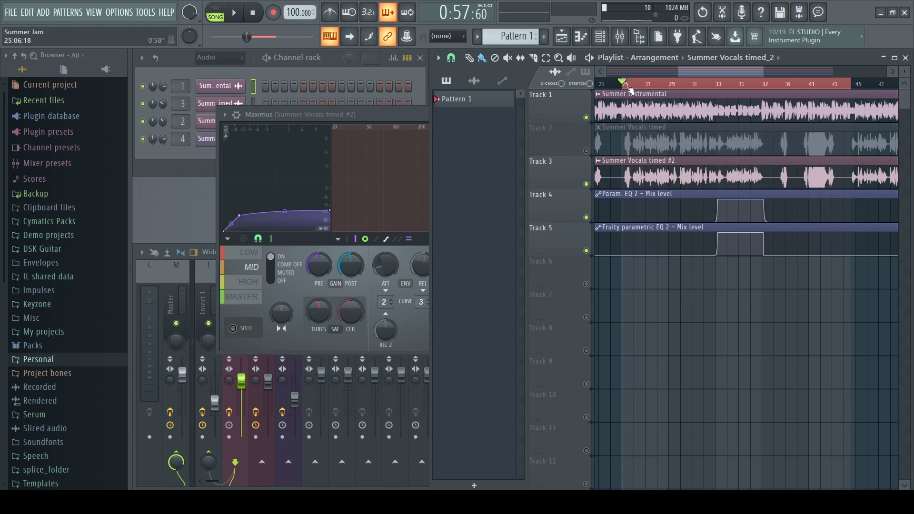
key(space)
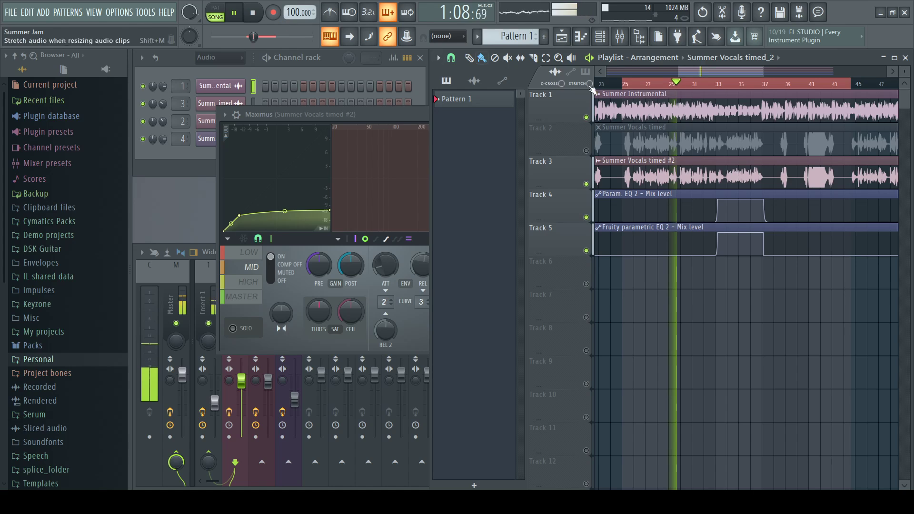
drag(706, 71, 708, 76)
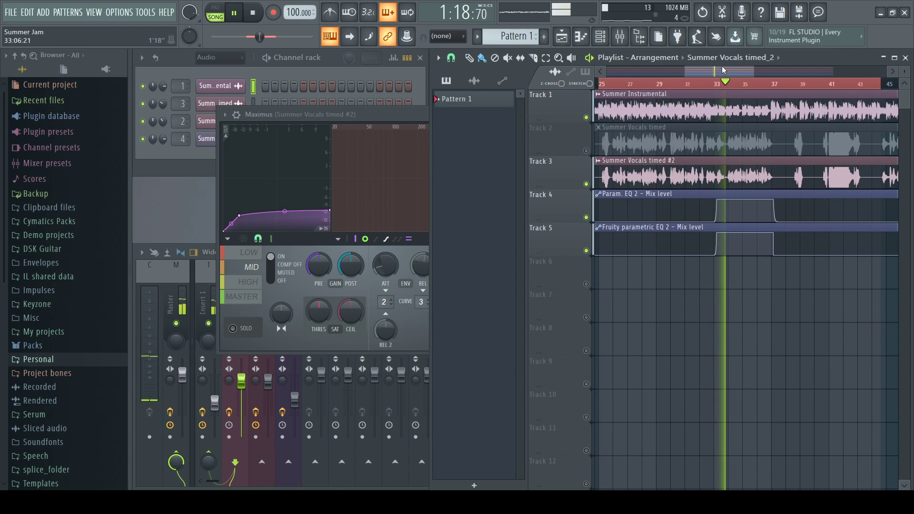
scroll(722, 71, up, 3)
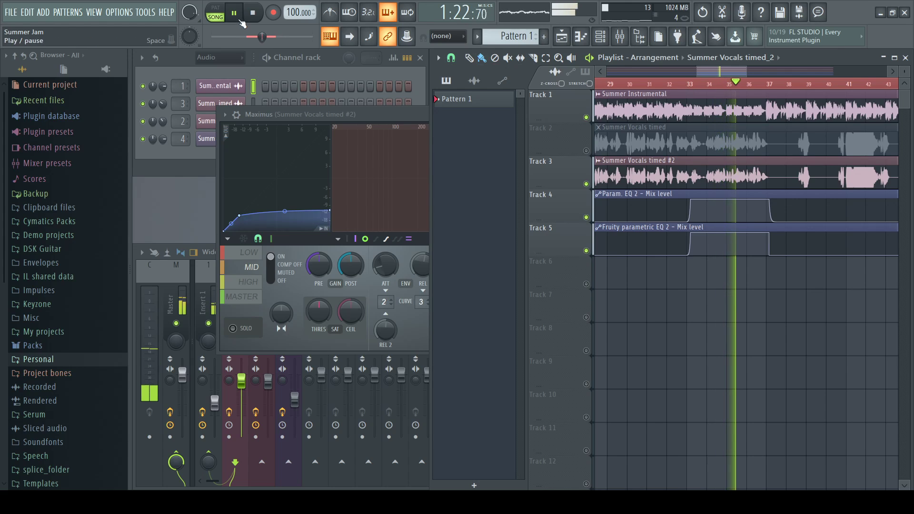
click(239, 20)
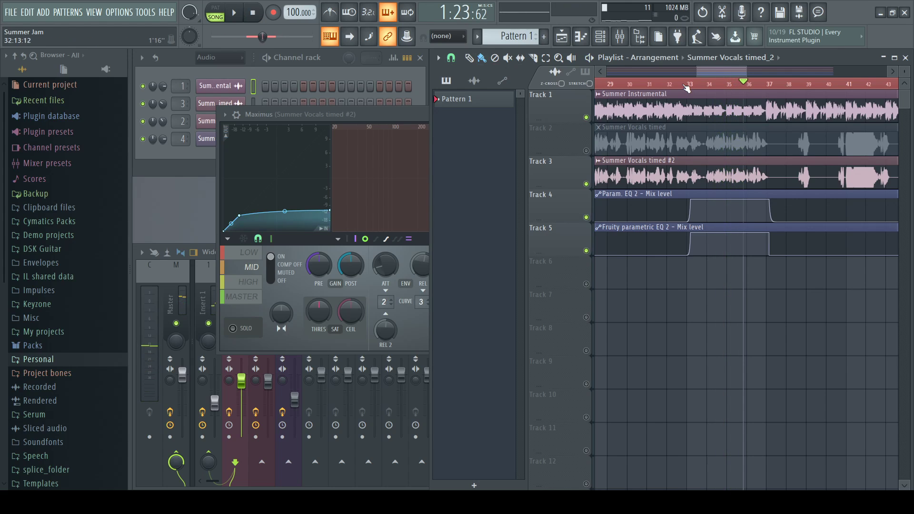
Step: Replay the automated EQ section from bar 32 with the vocal insert's effects in view
drag(687, 88, 679, 84)
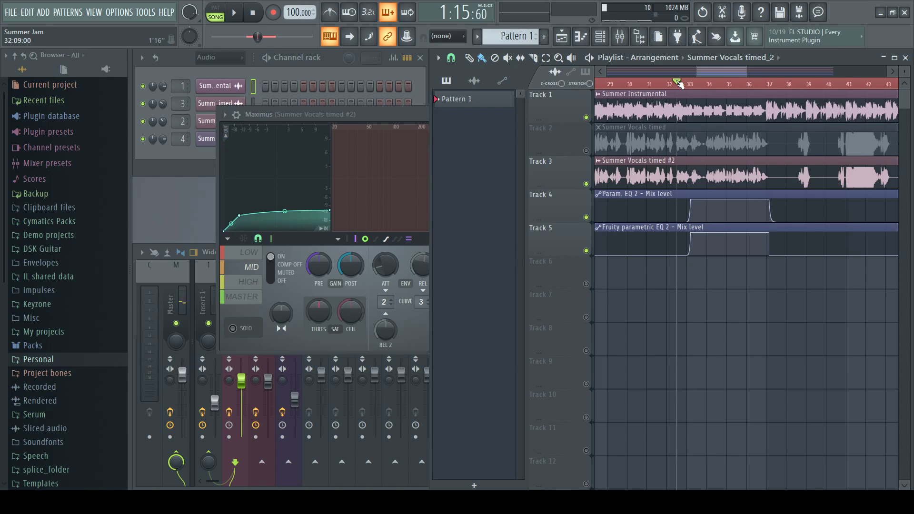
drag(376, 115, 366, 96)
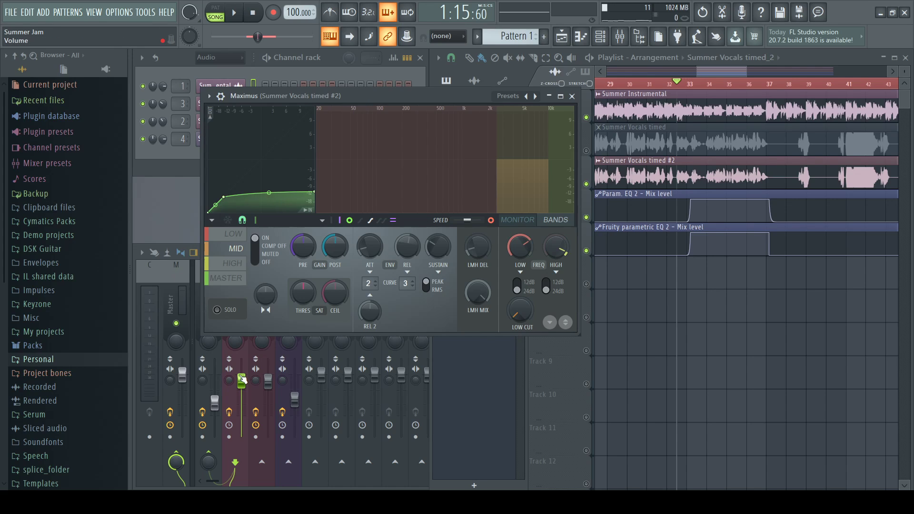
click(242, 381)
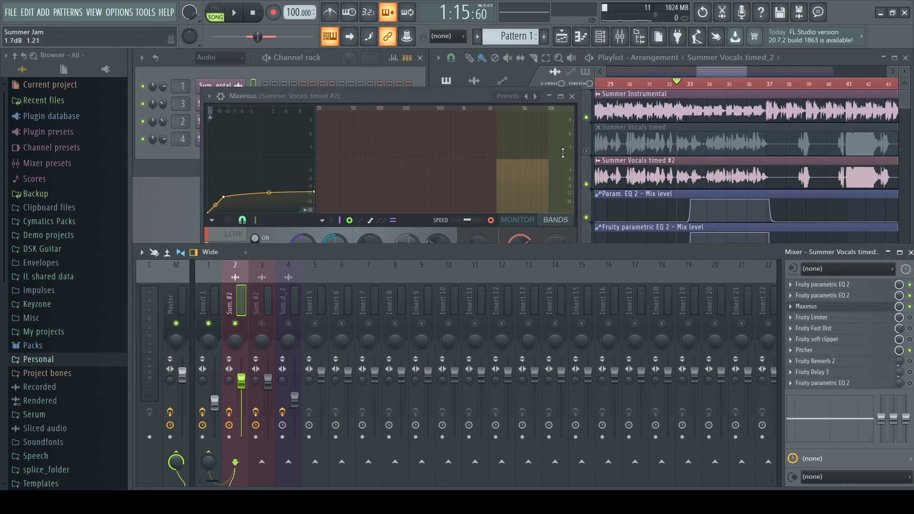
click(235, 14)
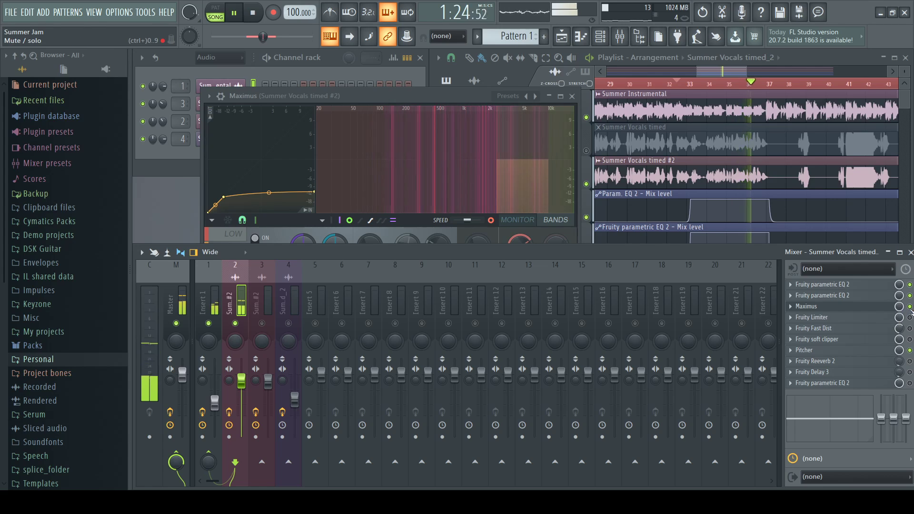
key(space)
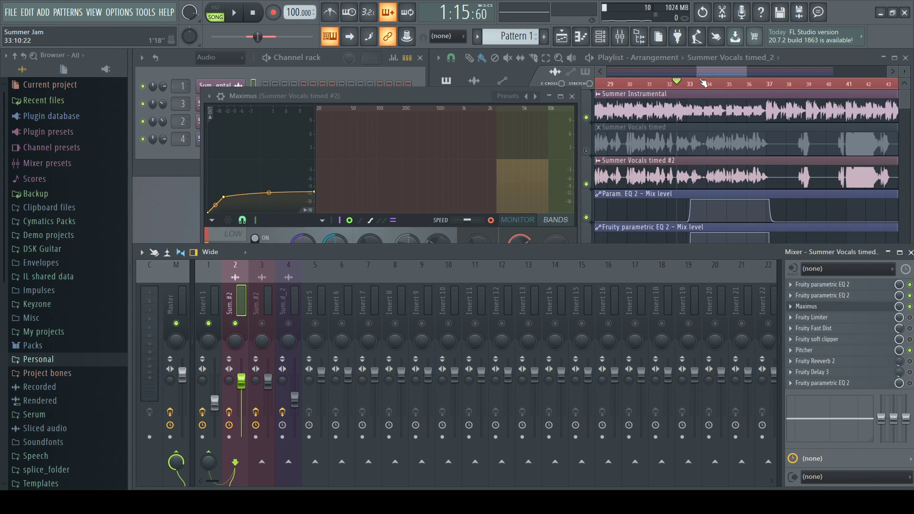
Step: Return the playback position to bar 25, listen to the vocal with Maximus active and close the Maximus window
drag(706, 71, 684, 71)
drag(681, 71, 663, 84)
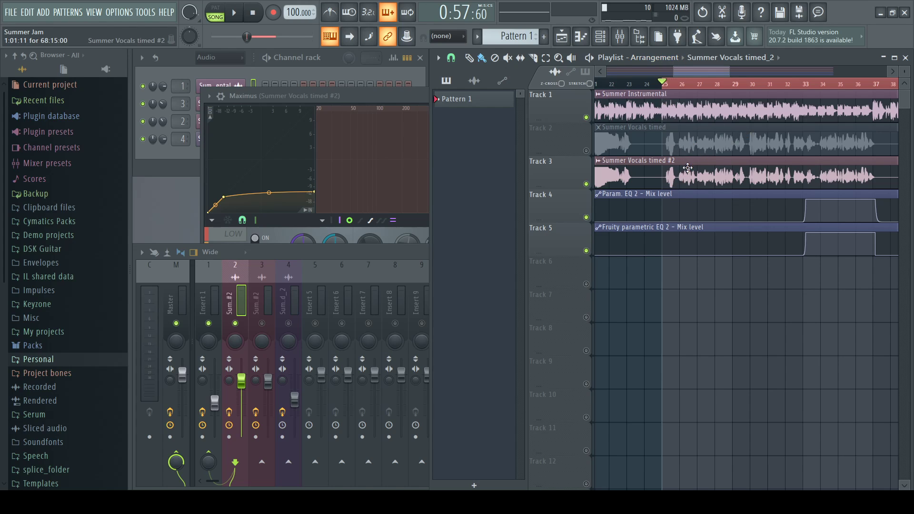
click(236, 16)
click(319, 256)
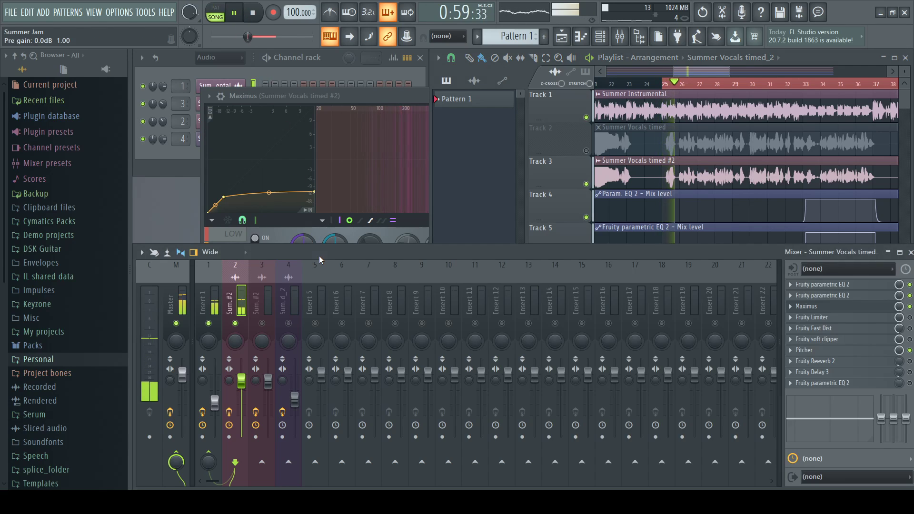
click(856, 308)
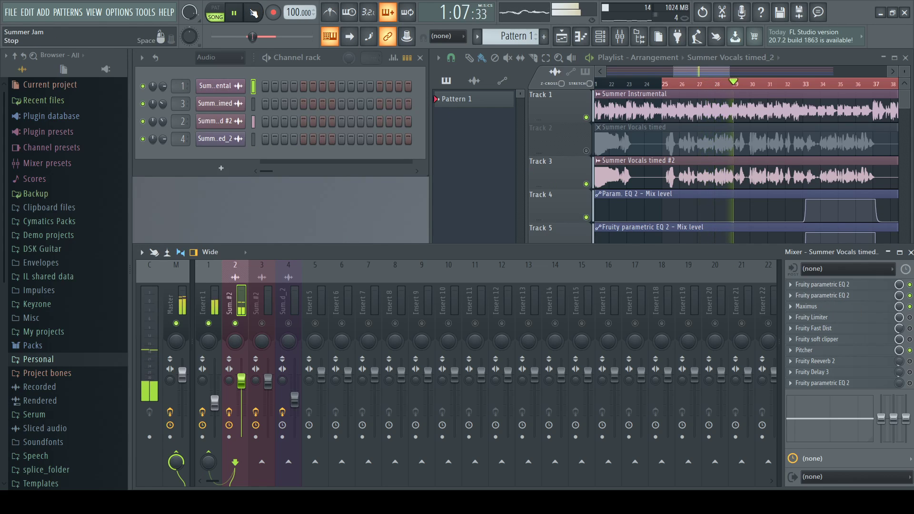
click(254, 13)
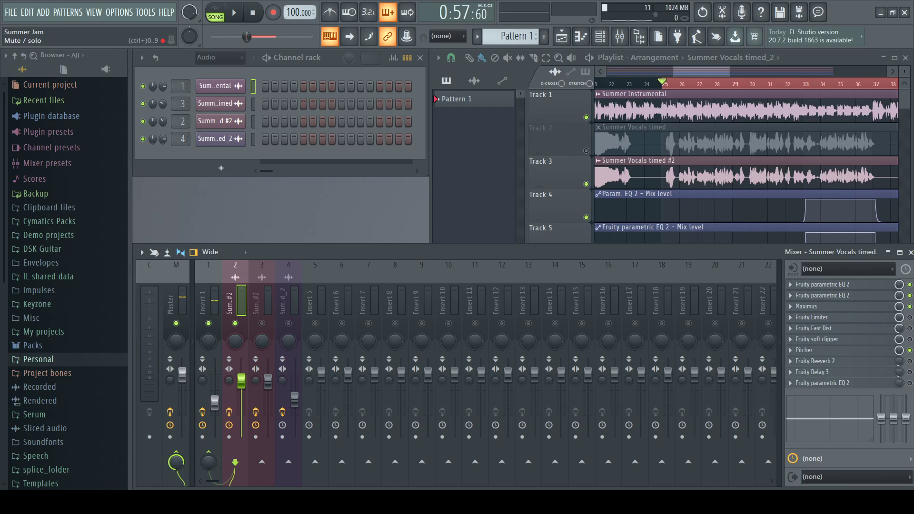
Step: Switch on Fruity Limiter on the vocal insert and play the song to watch its compression
click(838, 317)
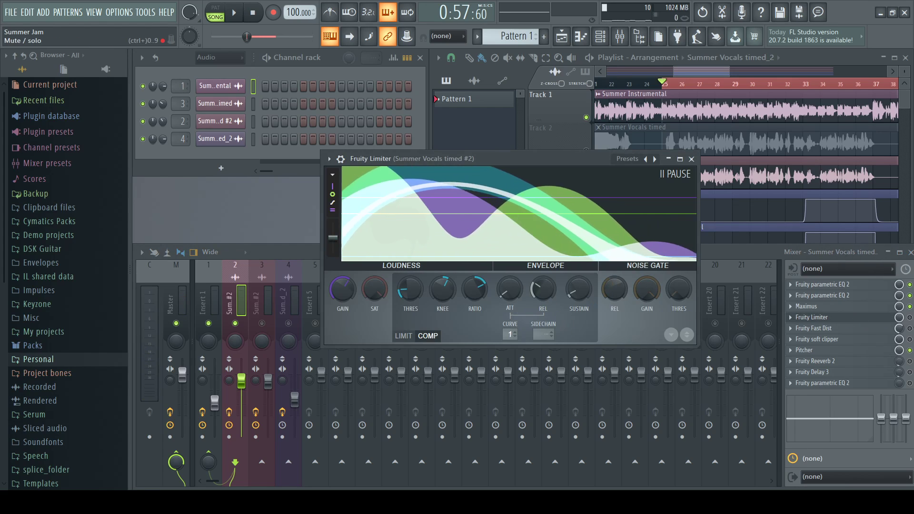
click(490, 322)
drag(521, 159, 476, 152)
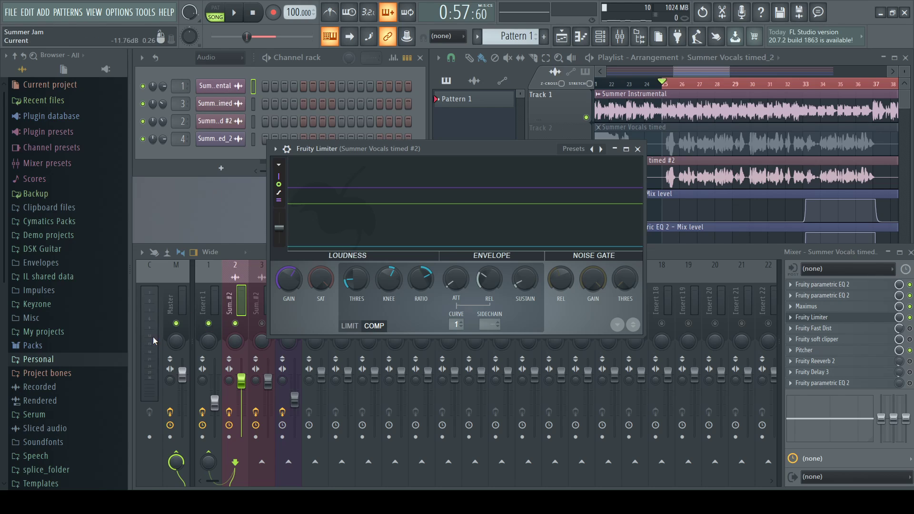
key(space)
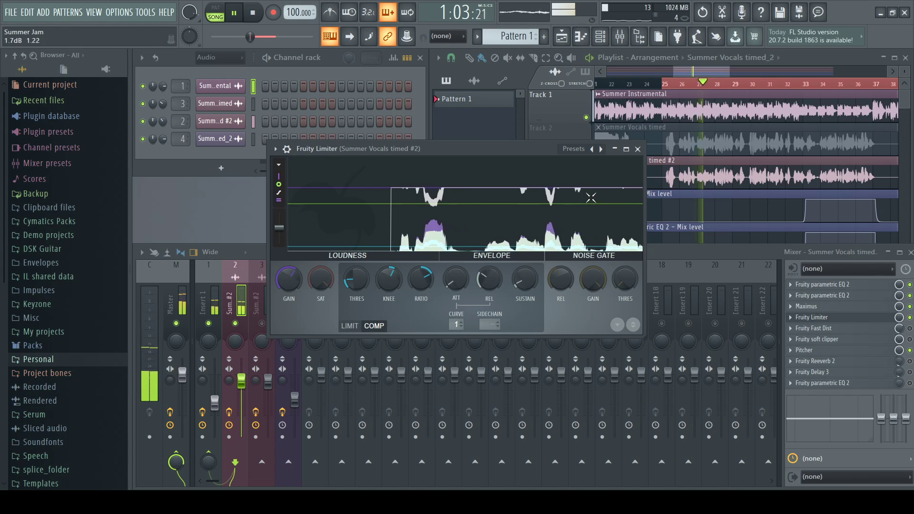
click(638, 149)
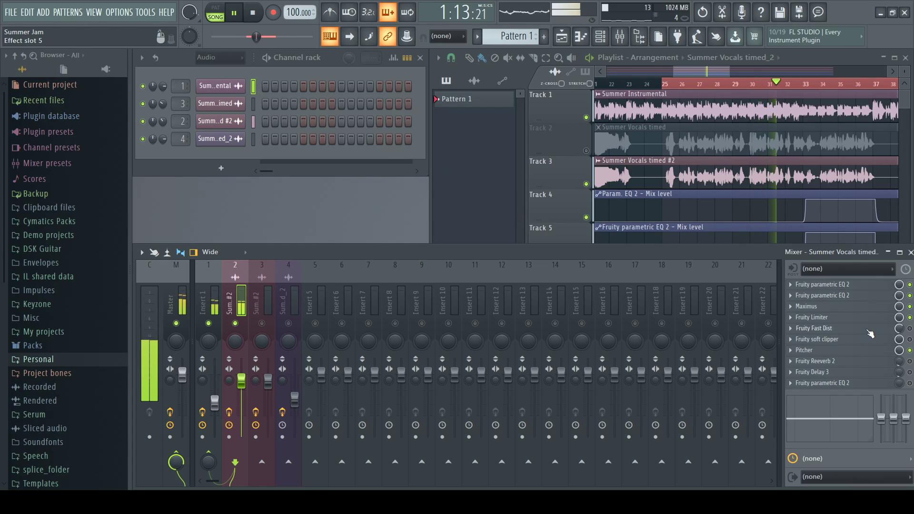
Step: Switch on Fruity Fast Dist on the vocal insert, stop playback and check Pitcher's settings
click(254, 13)
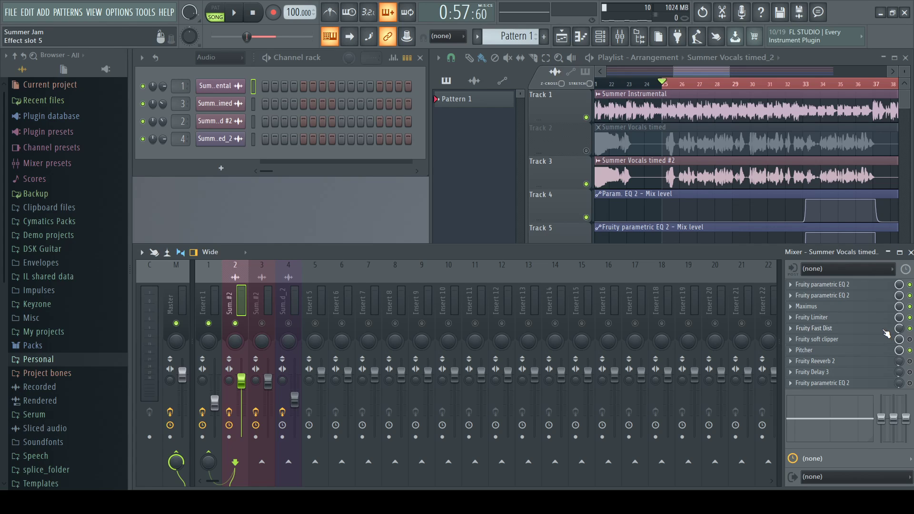
click(848, 351)
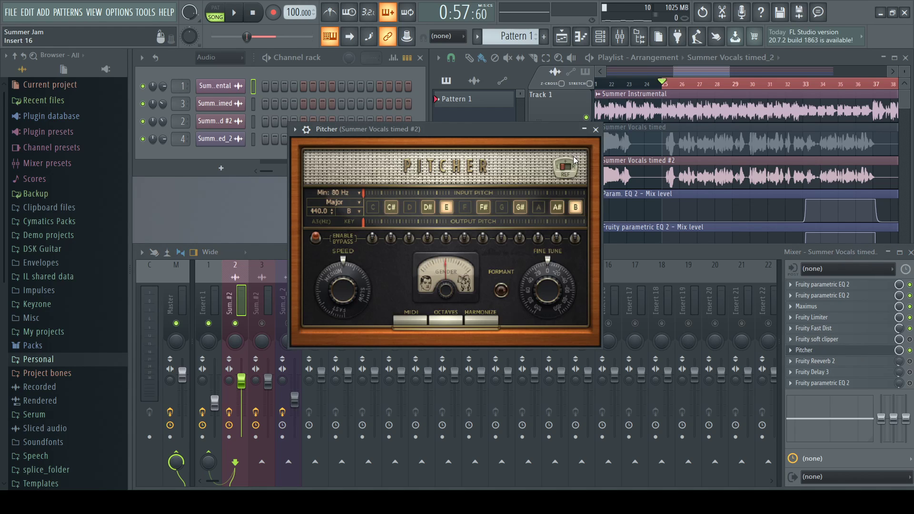
click(595, 130)
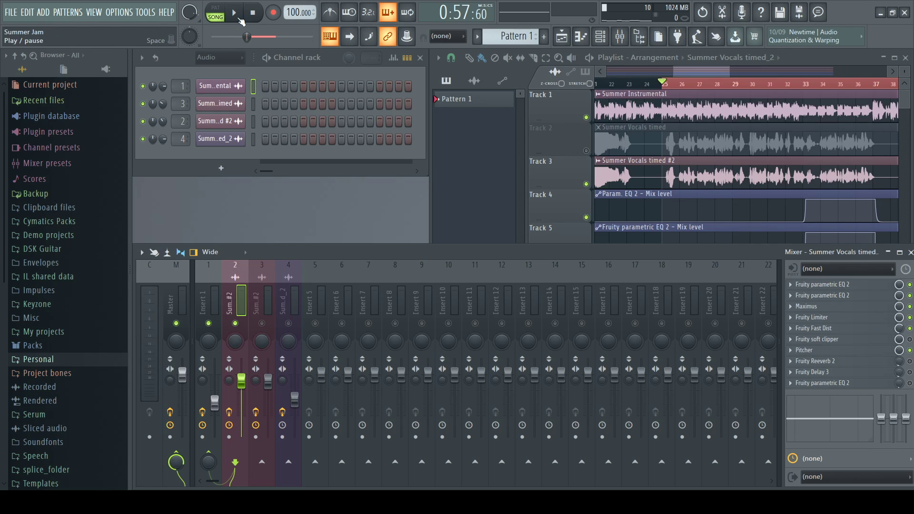
Step: Play the song from bar 25 to audition the vocal with Fruity Fast Dist active, then stop playback
click(235, 14)
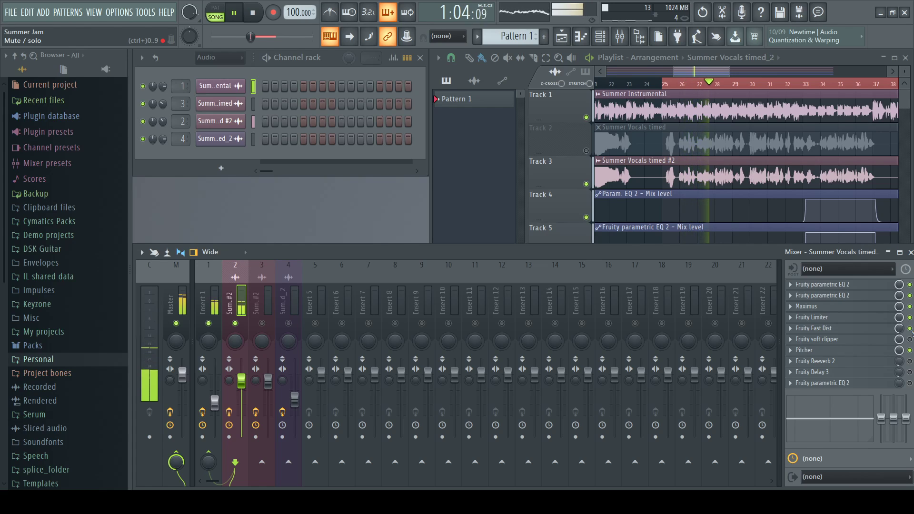
click(254, 13)
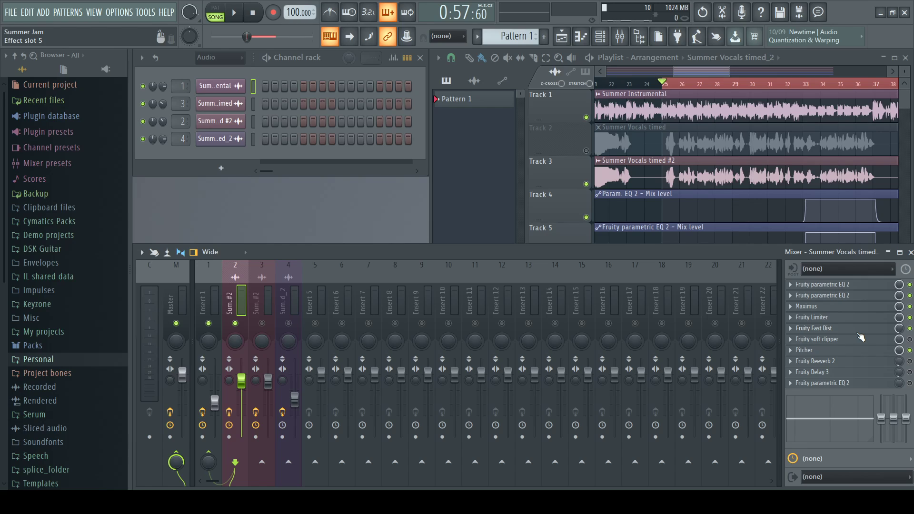
Step: Switch on Fruity soft clipper on the vocal insert and review Pitcher's settings
click(842, 343)
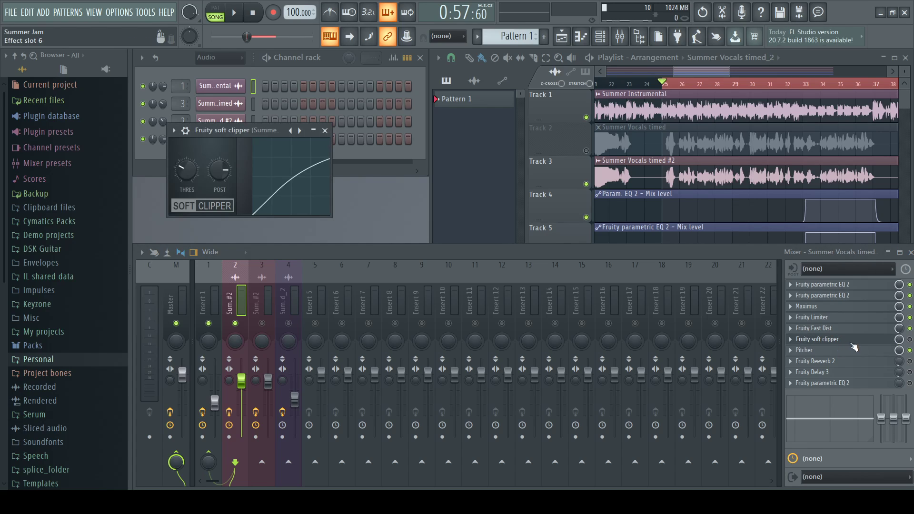
click(854, 345)
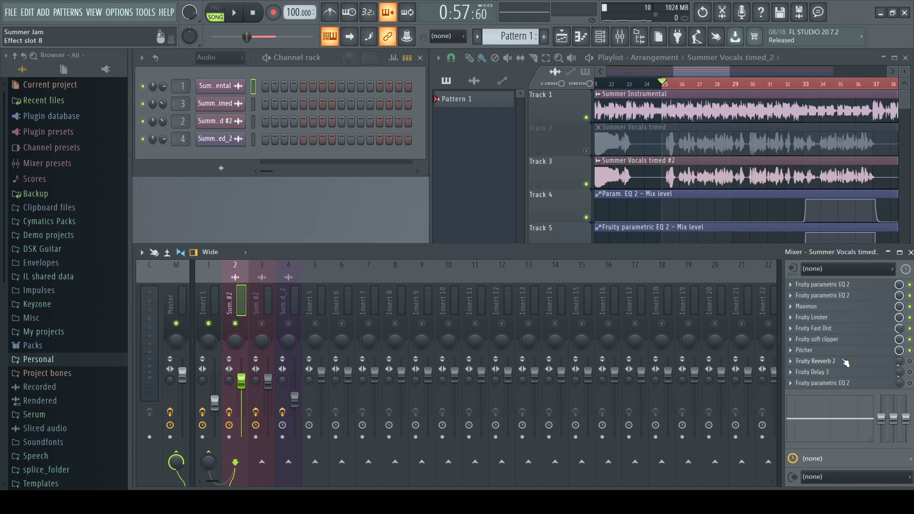
click(844, 351)
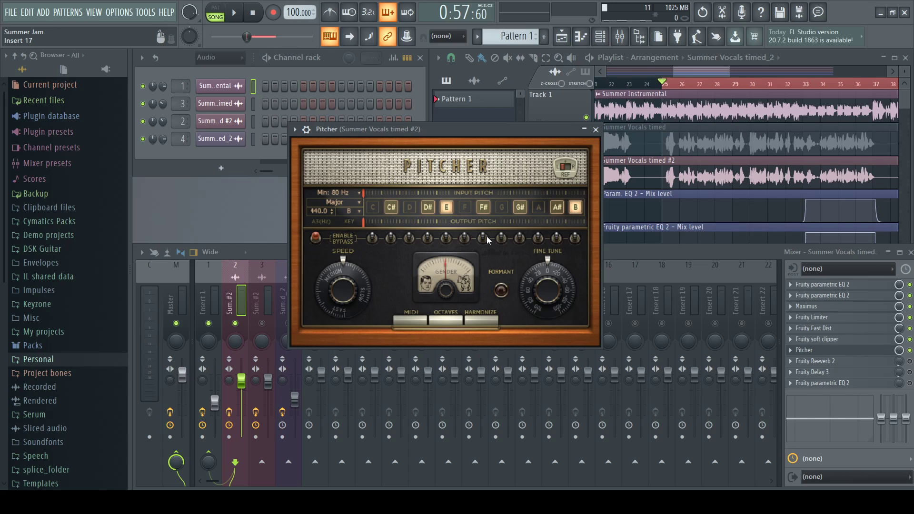
click(596, 130)
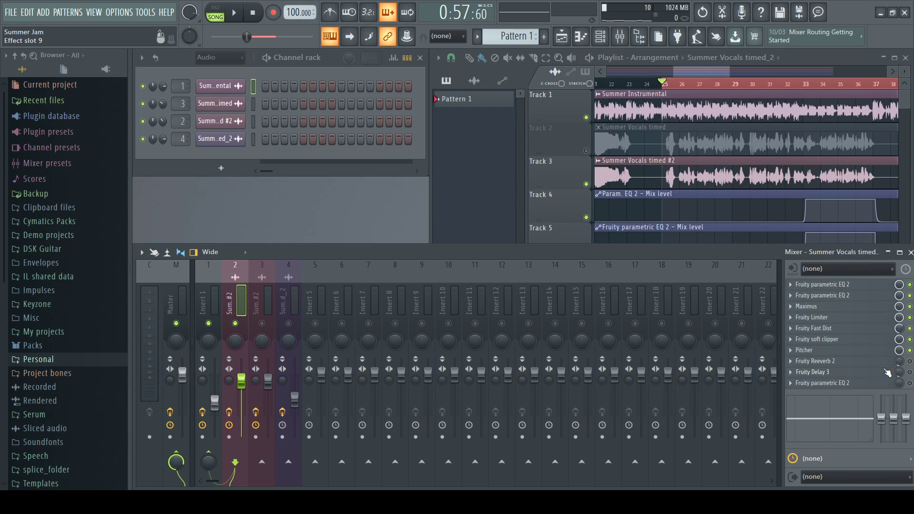
Step: Switch on Fruity Reeverb 2 on the vocal insert and audition the vocal with the reverb active
click(819, 361)
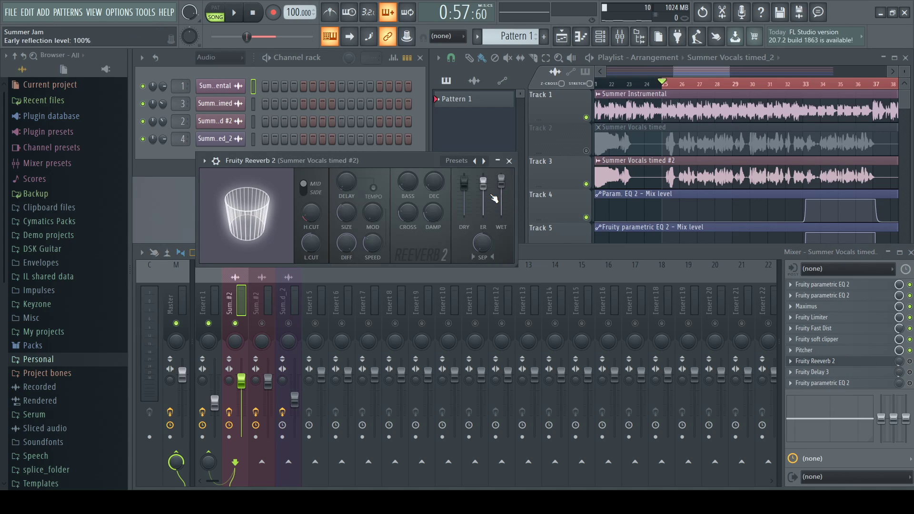
click(910, 361)
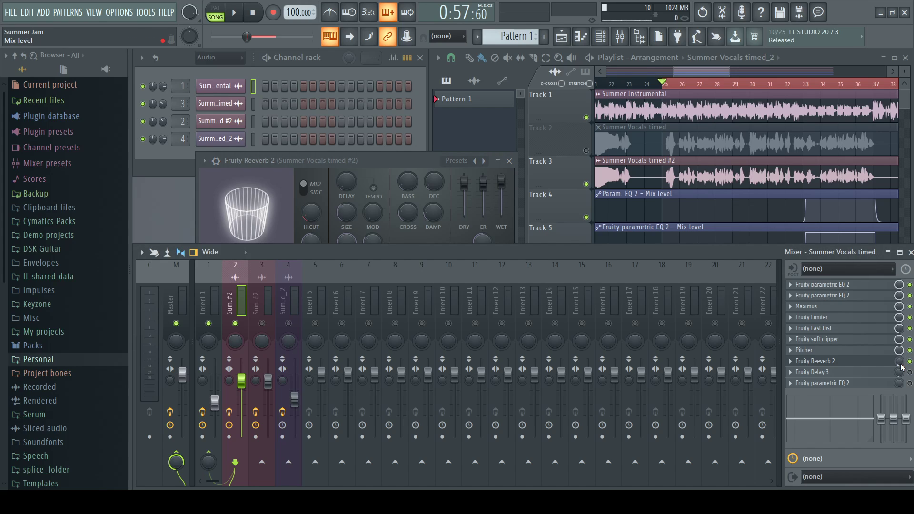
click(234, 13)
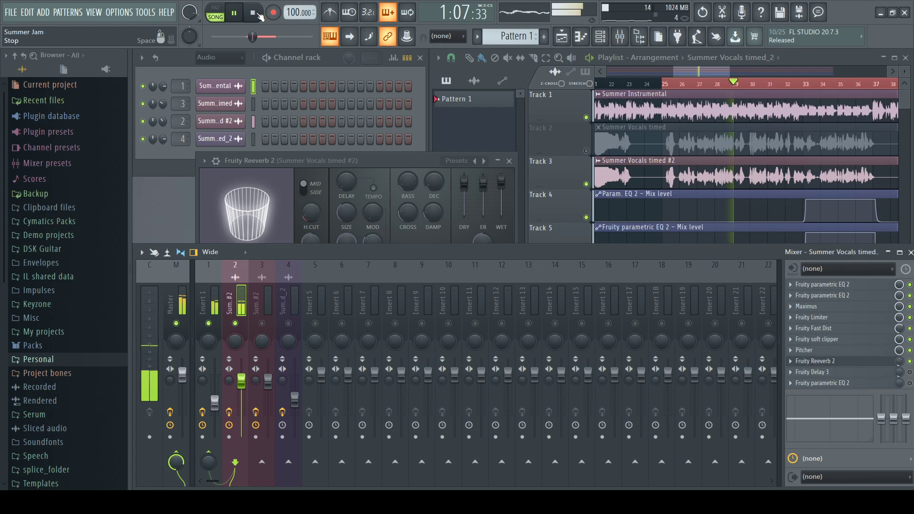
key(space)
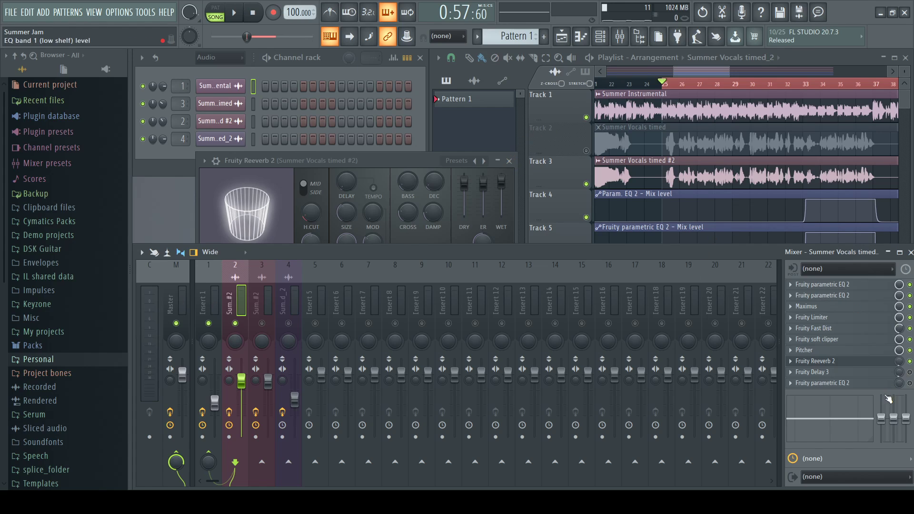
Step: Switch on Fruity Delay 3 on the vocal insert and audition it, closing the delay and reverb windows during playback
click(861, 372)
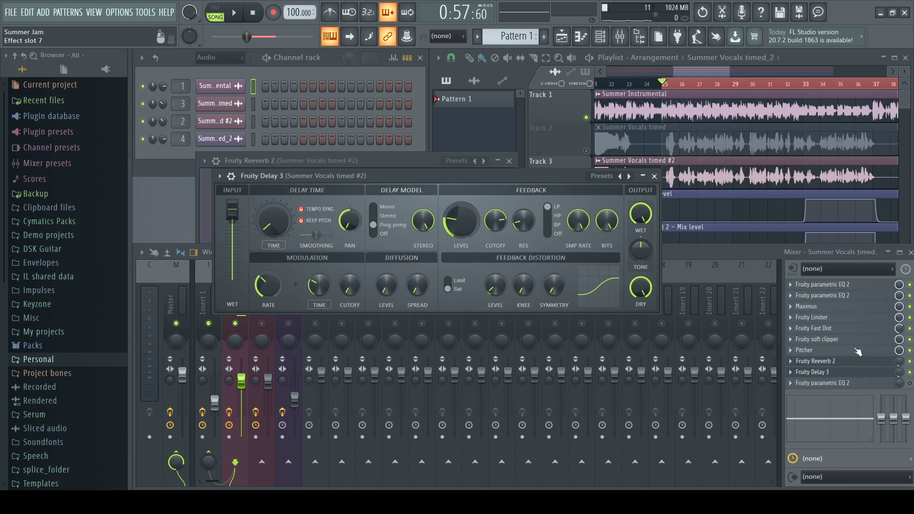
key(space)
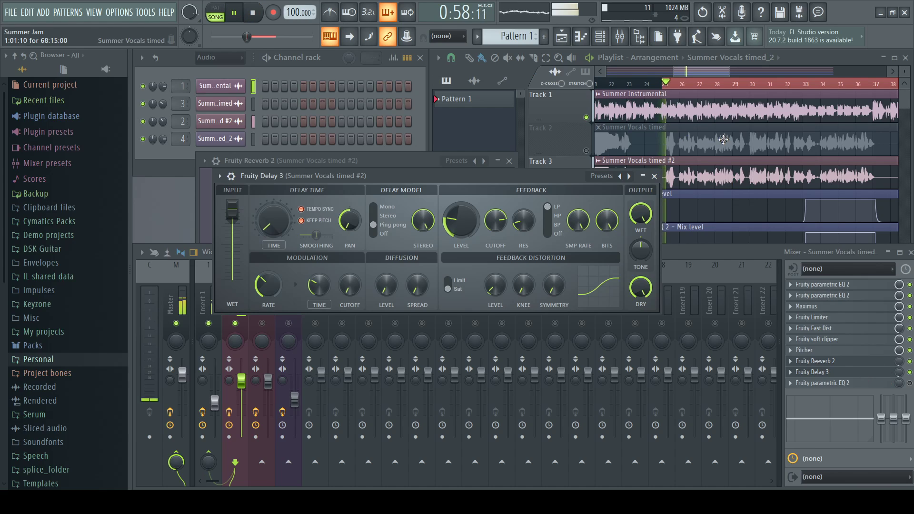
click(654, 176)
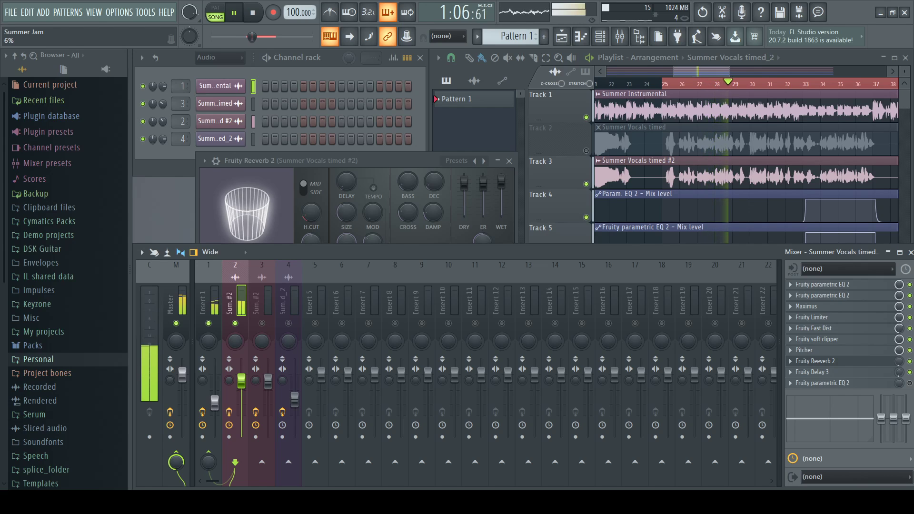
click(870, 363)
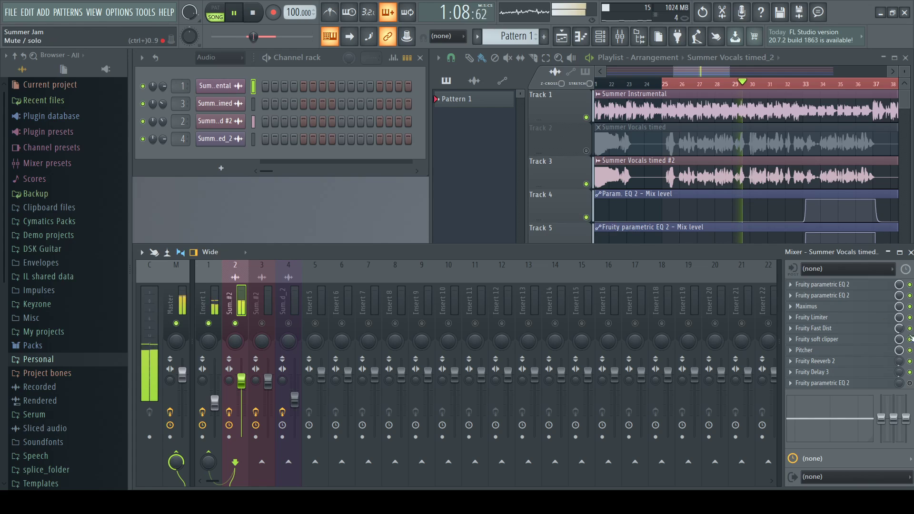
click(236, 13)
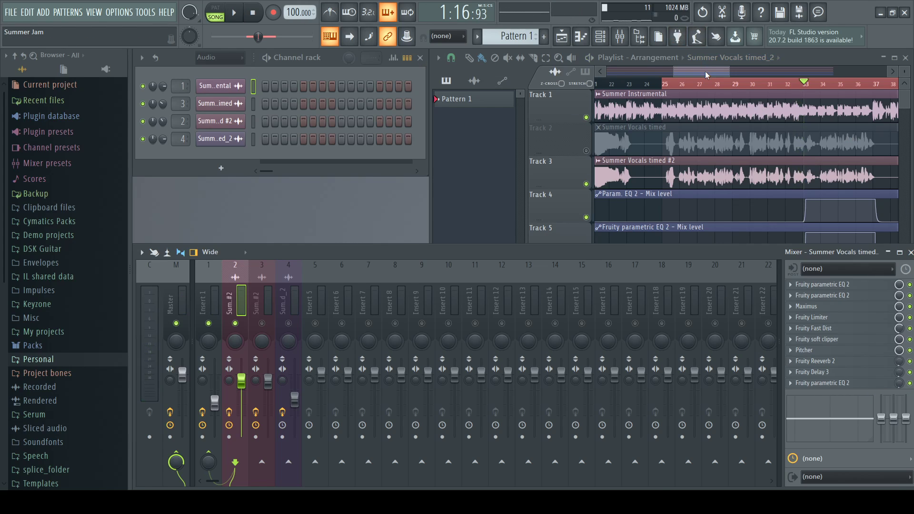
Step: Show the last Fruity parametric EQ 2 of the vocal insert beside the mixer, with playback positioned just before bar 33
drag(707, 73, 722, 82)
click(306, 254)
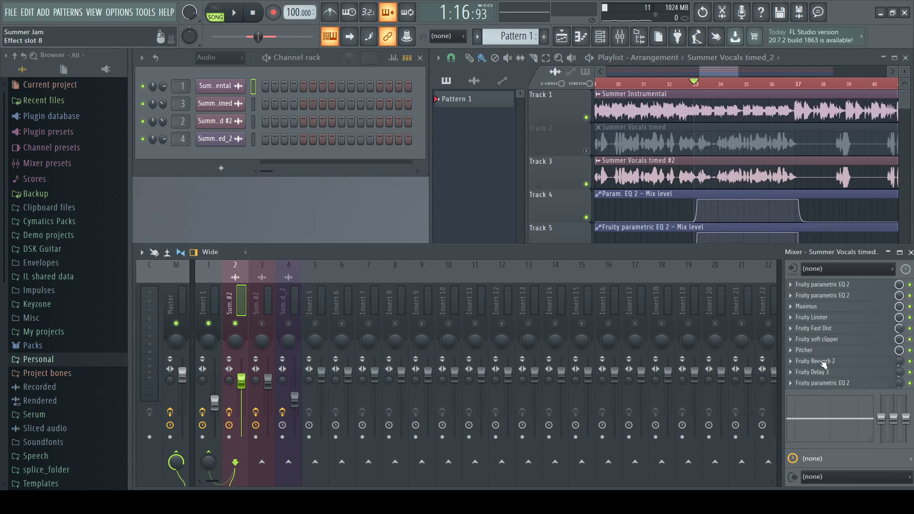
click(874, 385)
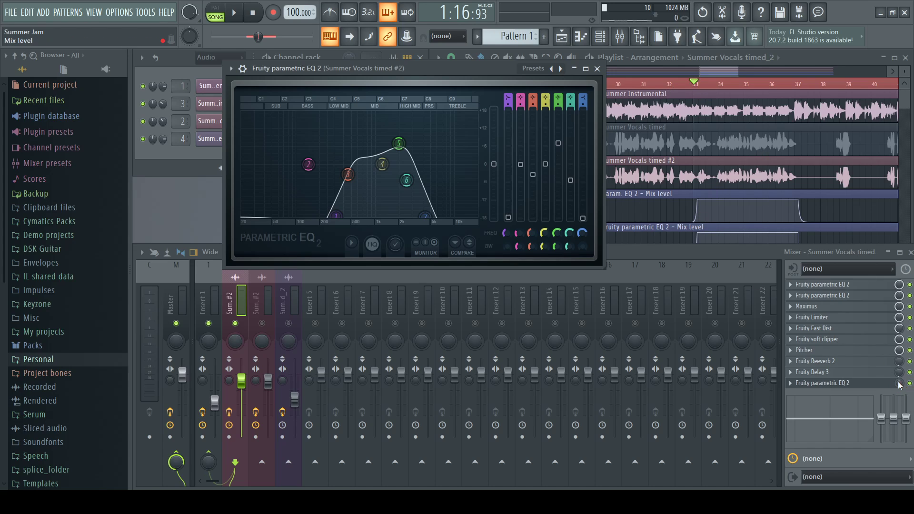
click(688, 84)
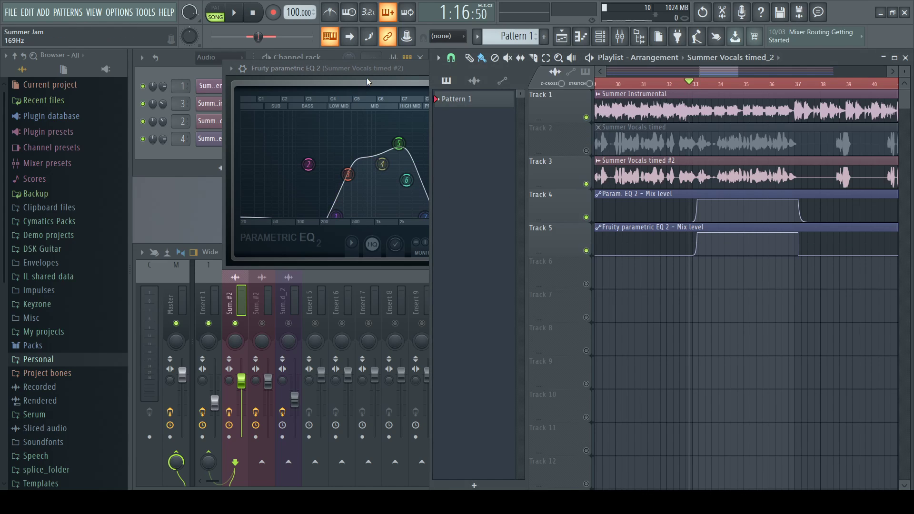
drag(369, 79, 294, 60)
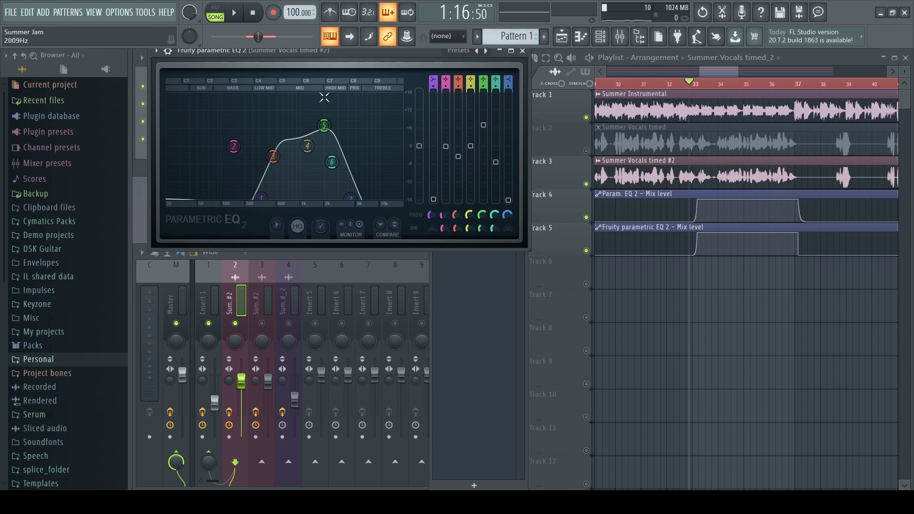
click(243, 292)
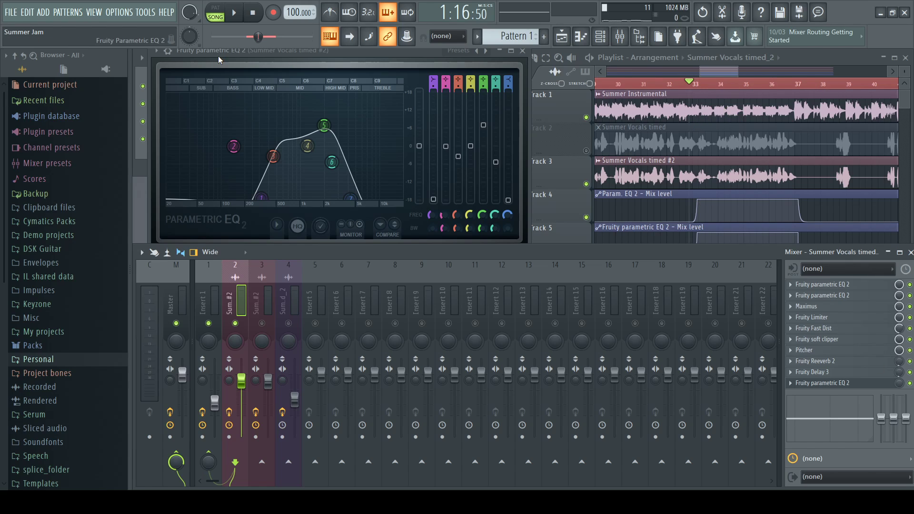
Step: Play the automated EQ section with the EQ window in view, then close the EQ and stop playback
click(236, 14)
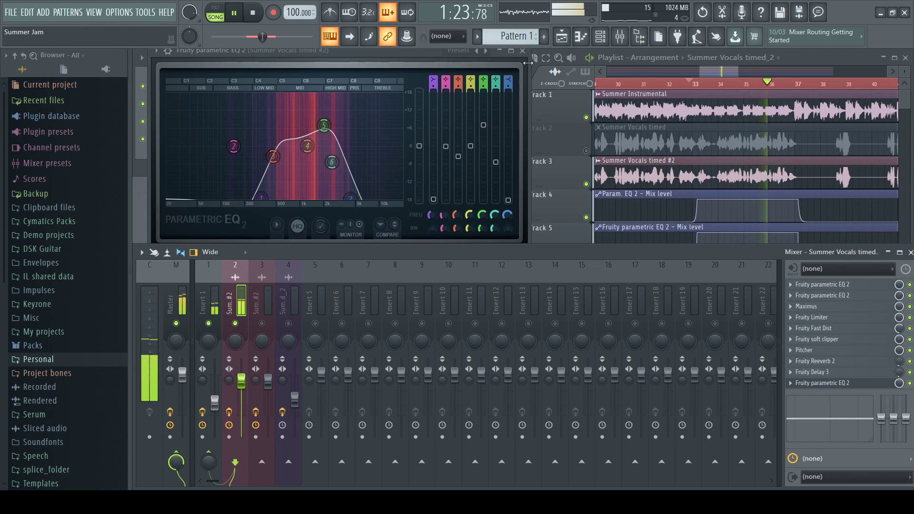
drag(424, 53, 424, 61)
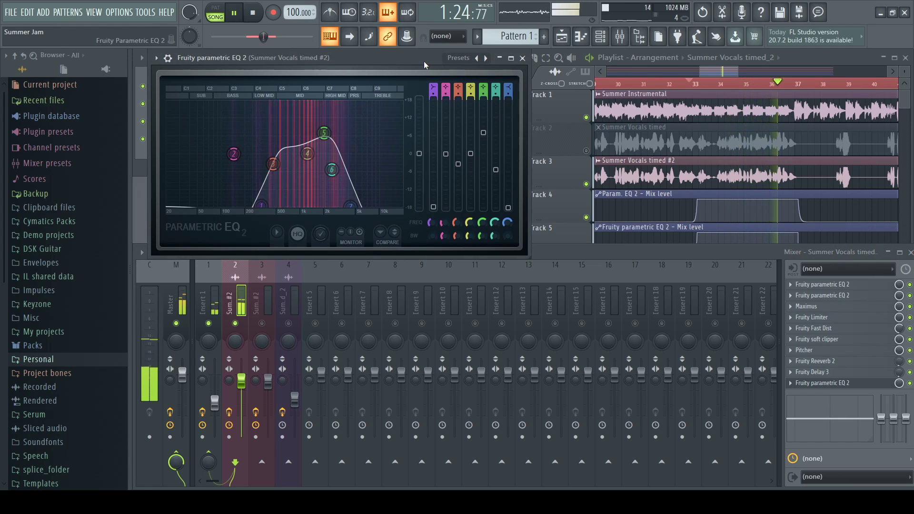
click(522, 57)
click(249, 15)
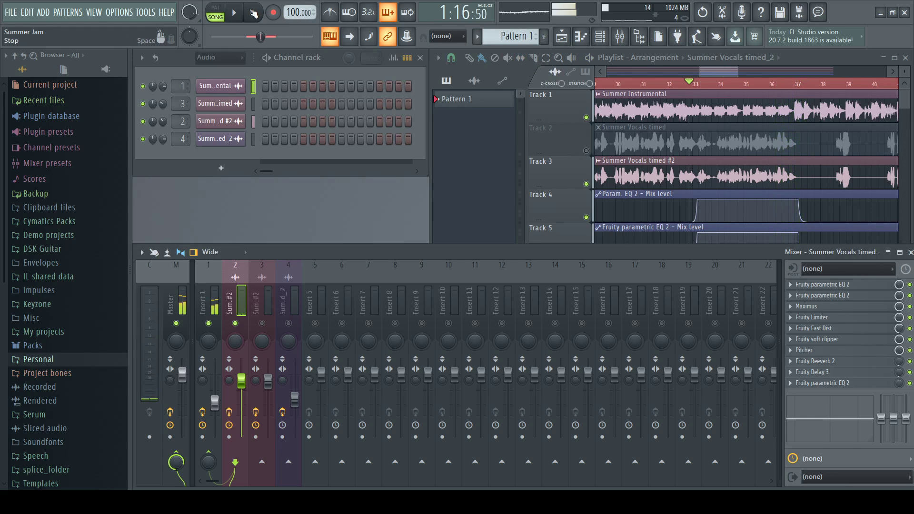
Step: Raise the volume fader of Insert 1 and turn off the vocal insert's send to Insert 1
click(708, 70)
scroll(738, 248, down, 3)
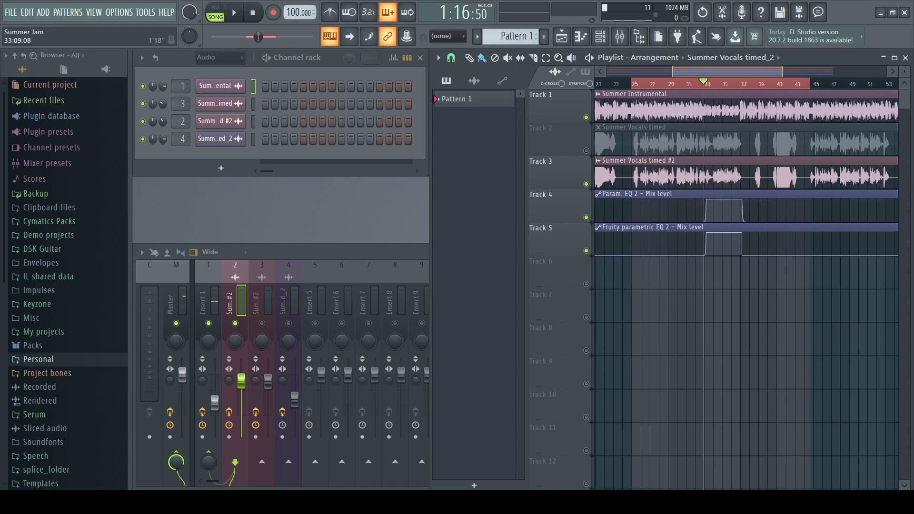
click(248, 297)
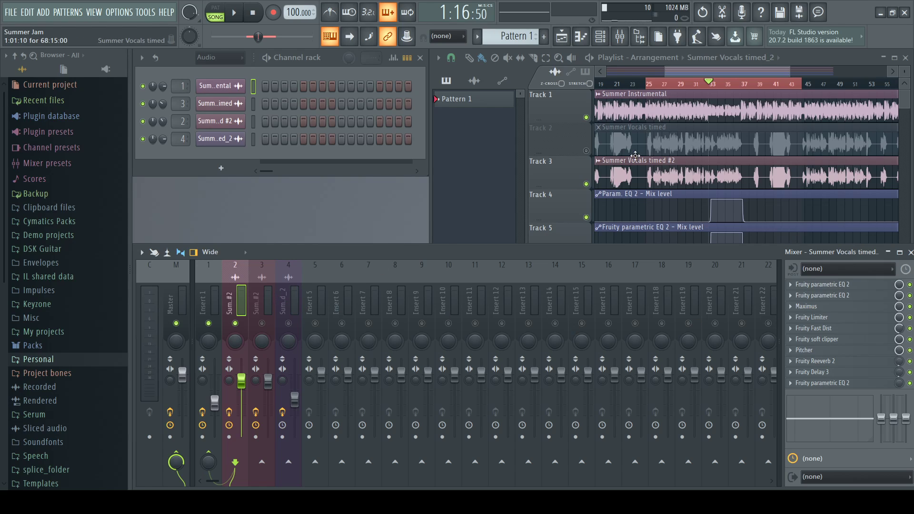
click(210, 299)
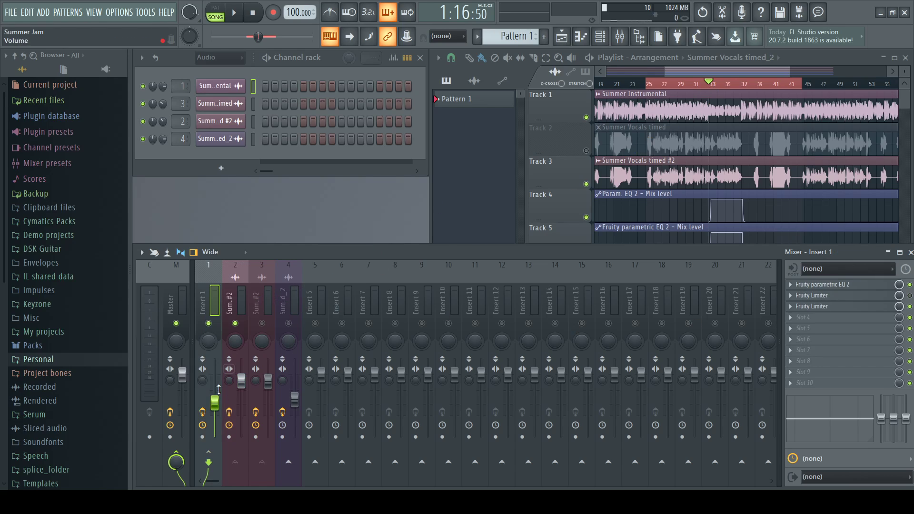
drag(215, 403, 215, 386)
click(229, 302)
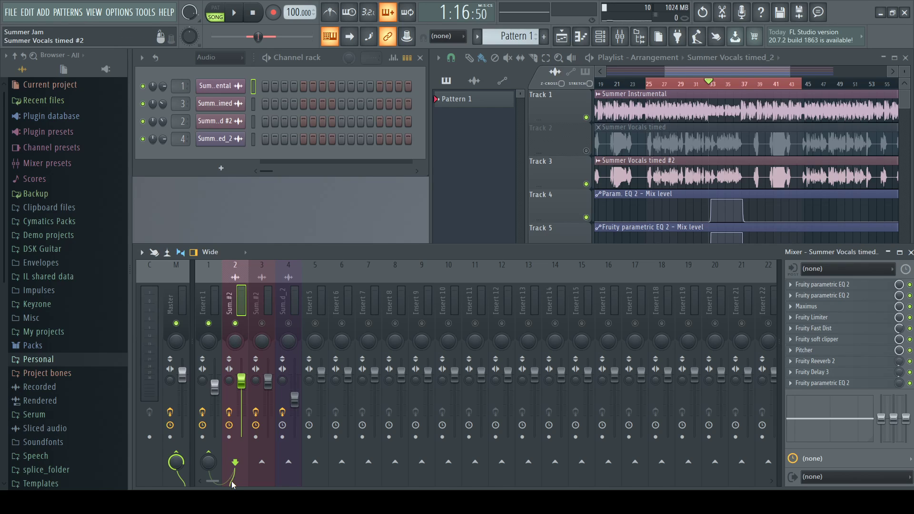
click(208, 453)
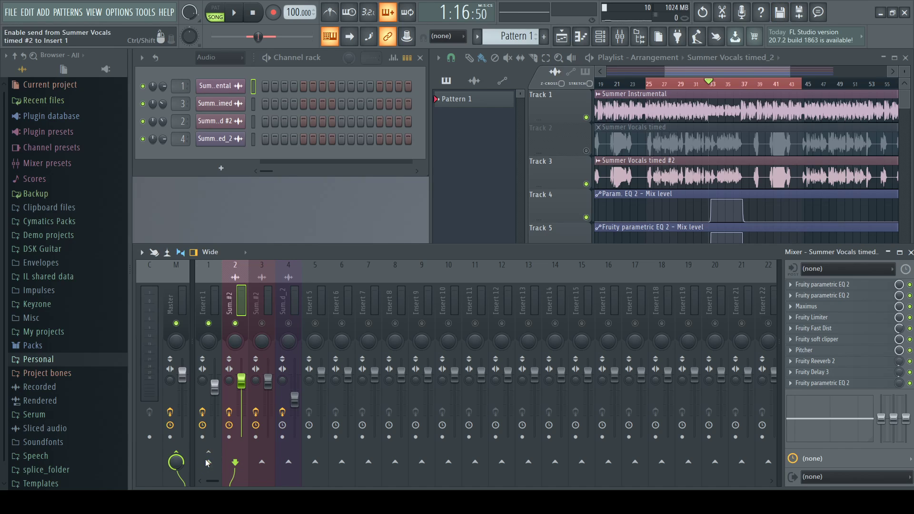
Step: Open the Fruity Limiter in slot 3 of Insert 1 to examine its compressor and sidechain settings
click(205, 290)
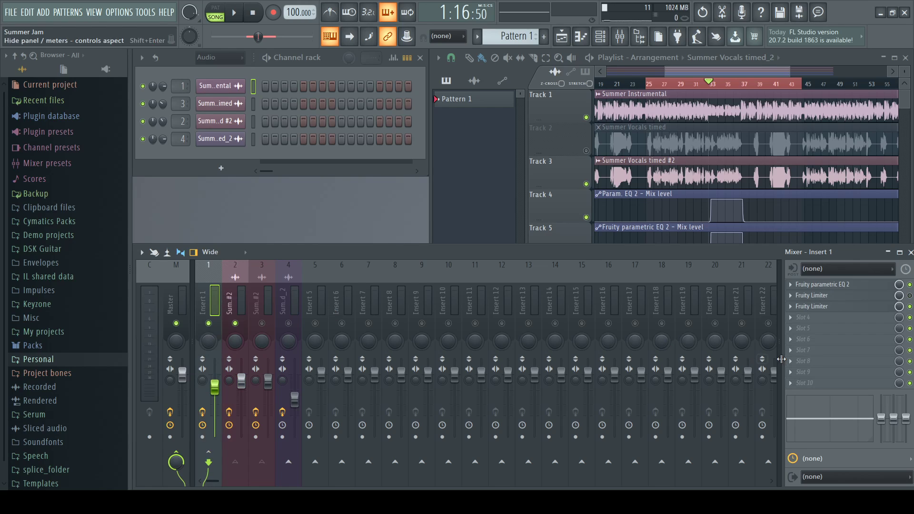
click(812, 295)
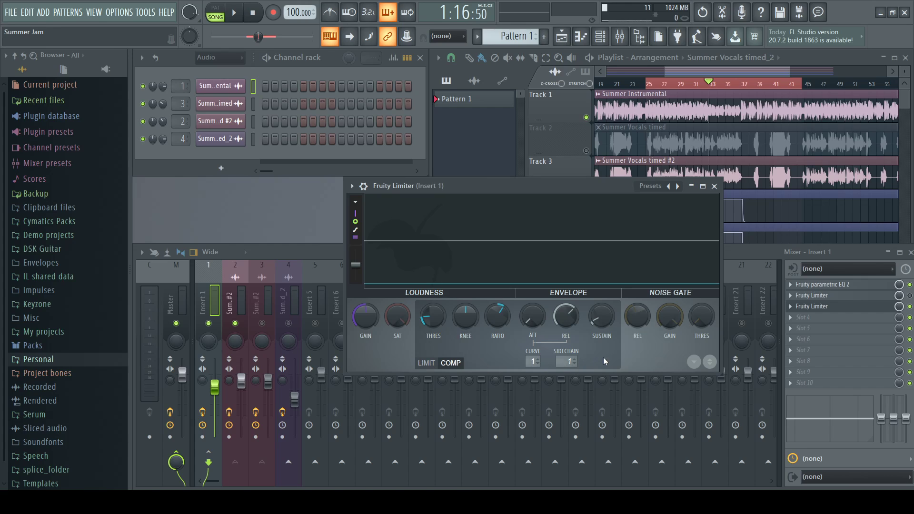
click(868, 296)
click(868, 296)
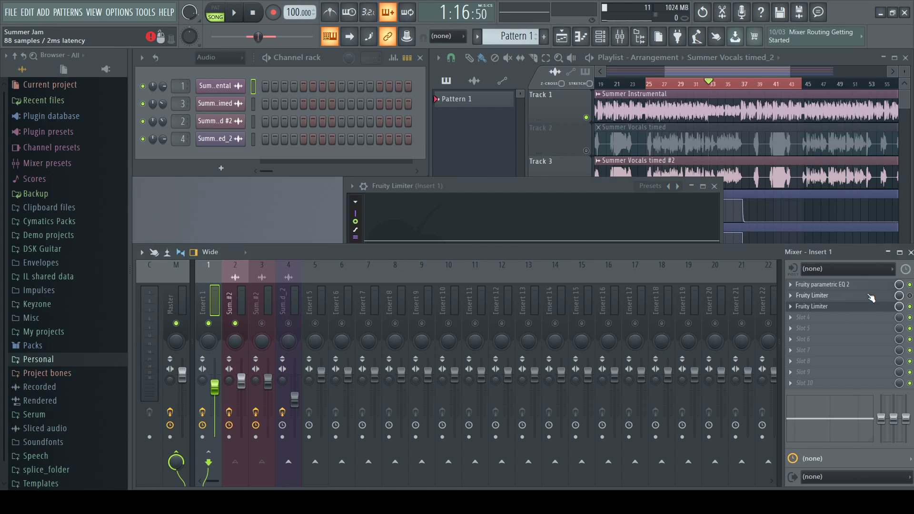
drag(570, 188, 526, 170)
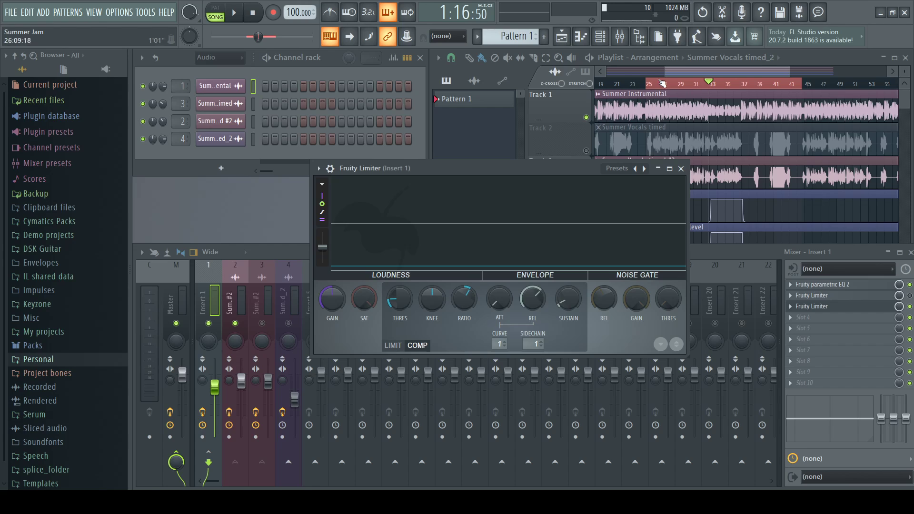
Step: Play the song from bar 25 with the mixer and Insert 1's Fruity Limiter in view
drag(663, 84, 651, 87)
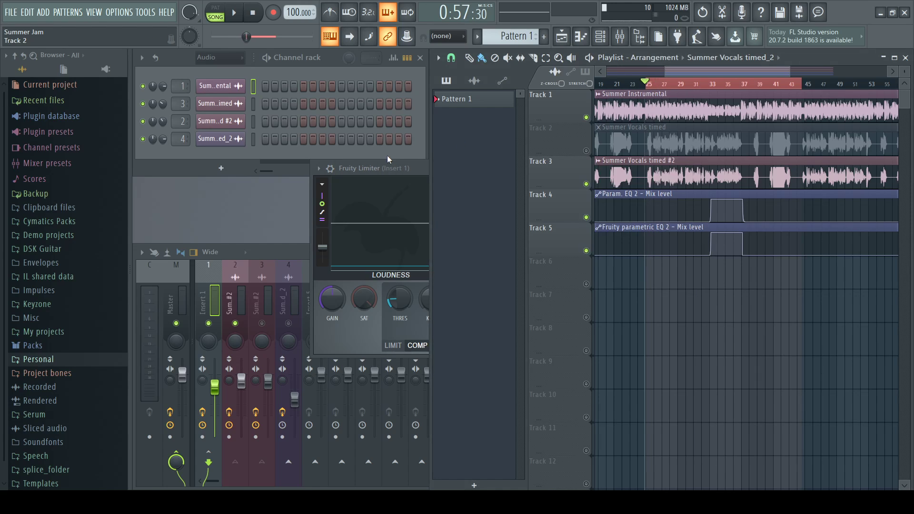
click(280, 257)
click(430, 172)
drag(430, 172, 459, 142)
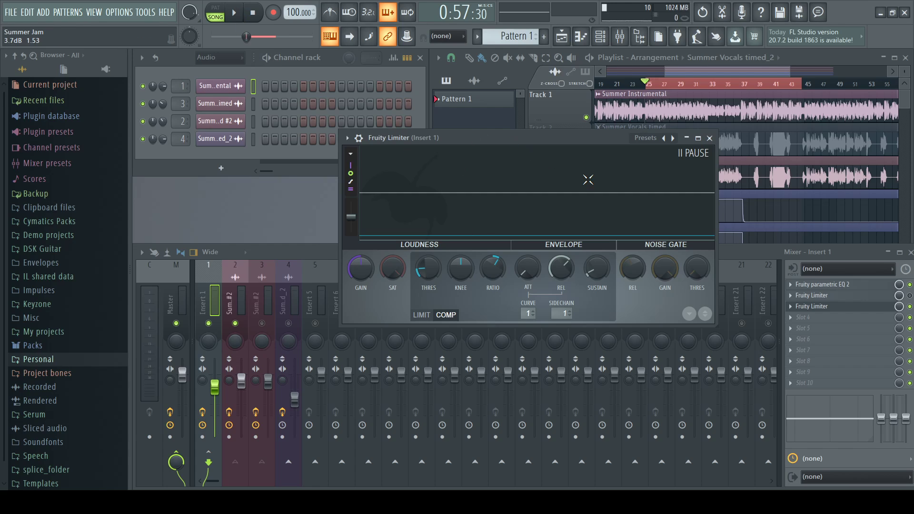
click(234, 12)
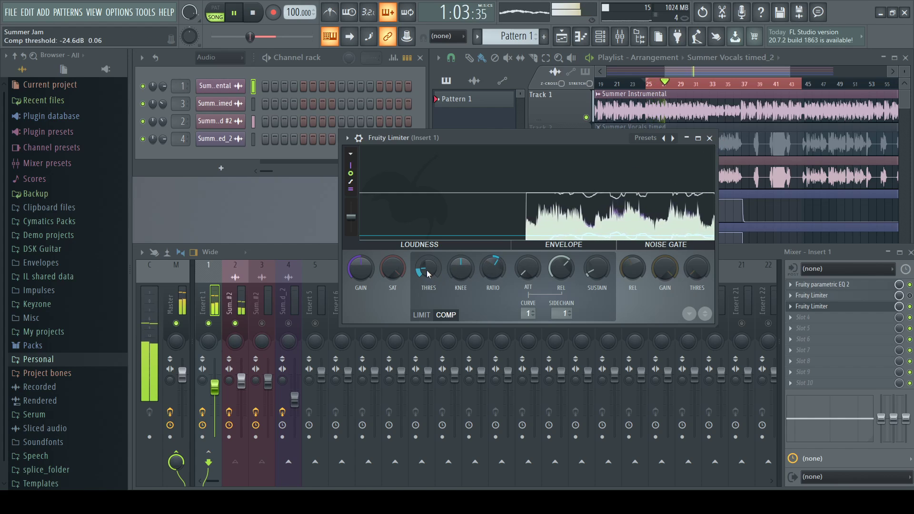
Step: Adjust the limiter's compressor threshold during playback to about -21.2 dB, then close the limiter and stop the song
mouse_move(427, 271)
mouse_down()
mouse_move(427, 294)
mouse_move(427, 276)
mouse_up()
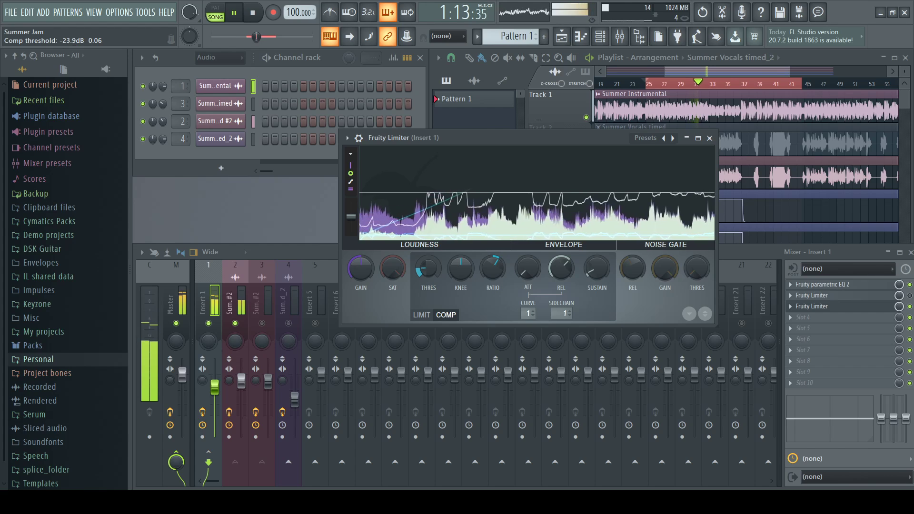
drag(427, 271, 427, 269)
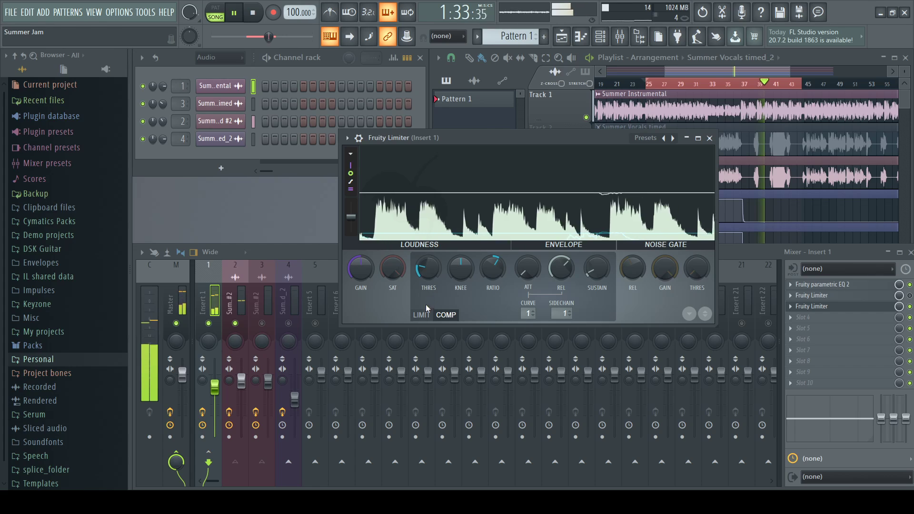
drag(427, 271, 427, 275)
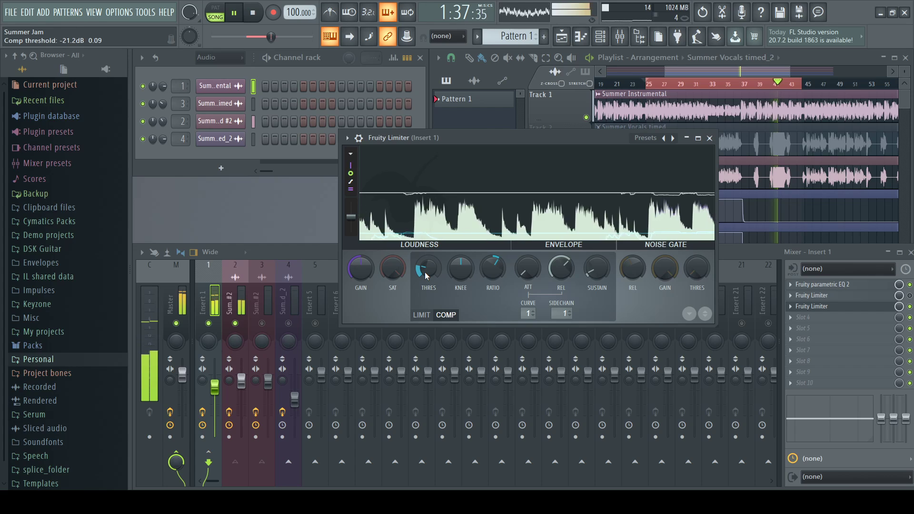
click(712, 141)
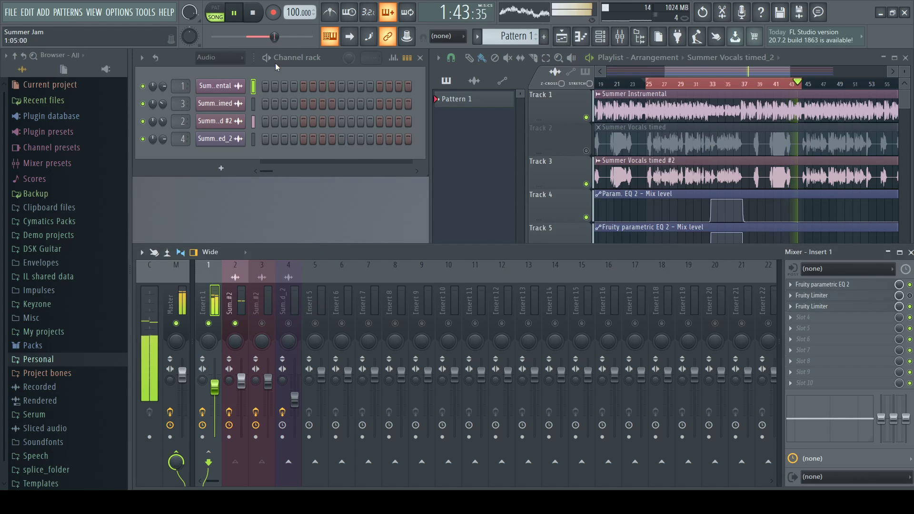
click(252, 16)
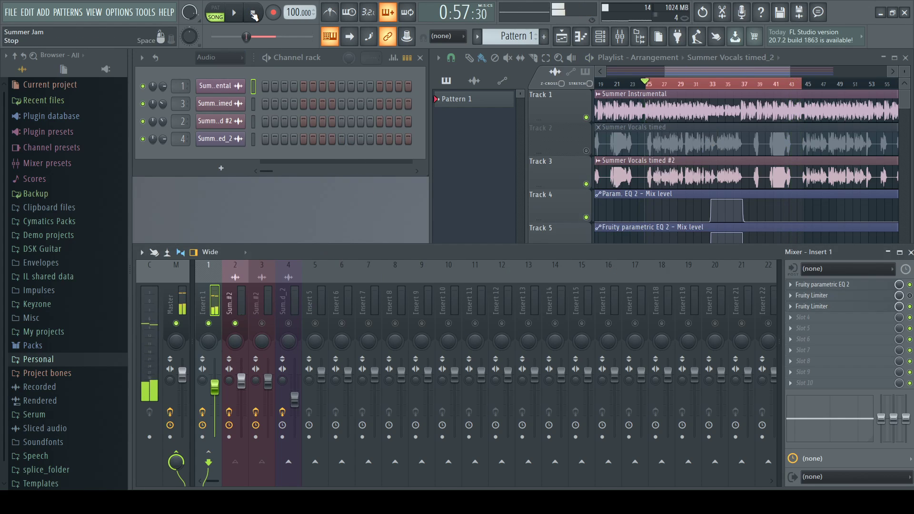